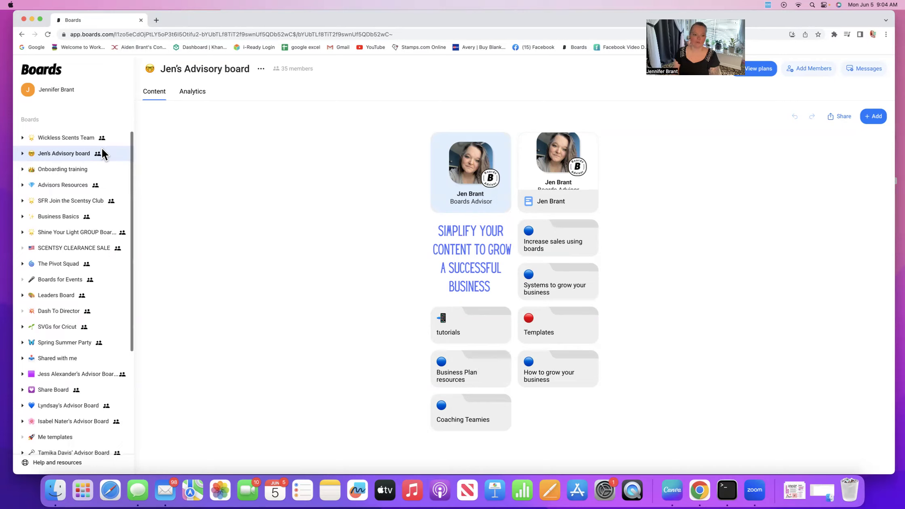
Step: Create a new board named 'creating board' with an avocado emoji icon
{"action": "scroll", "coordinate": [101, 147], "scroll_direction": "down", "scroll_amount": 1}
{"action": "scroll", "coordinate": [85, 150], "scroll_direction": "up", "scroll_amount": 1}
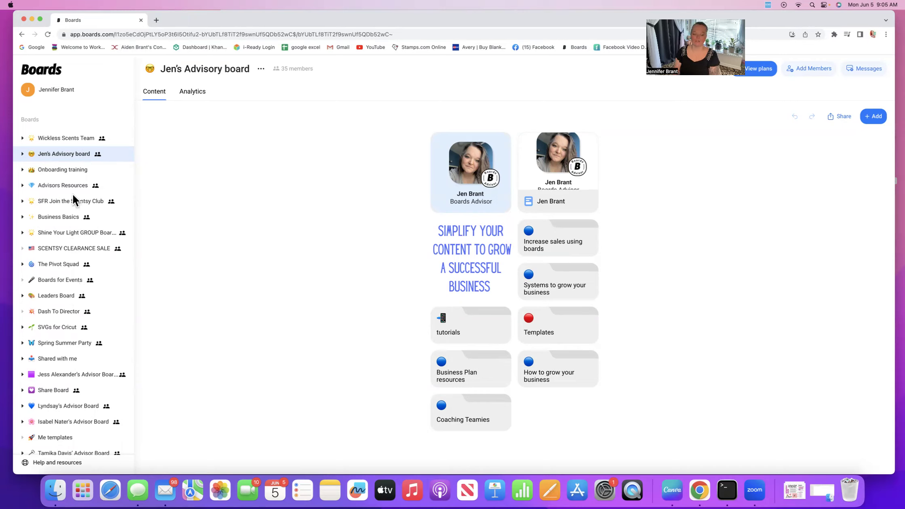
{"action": "scroll", "coordinate": [73, 195], "scroll_direction": "down", "scroll_amount": 5}
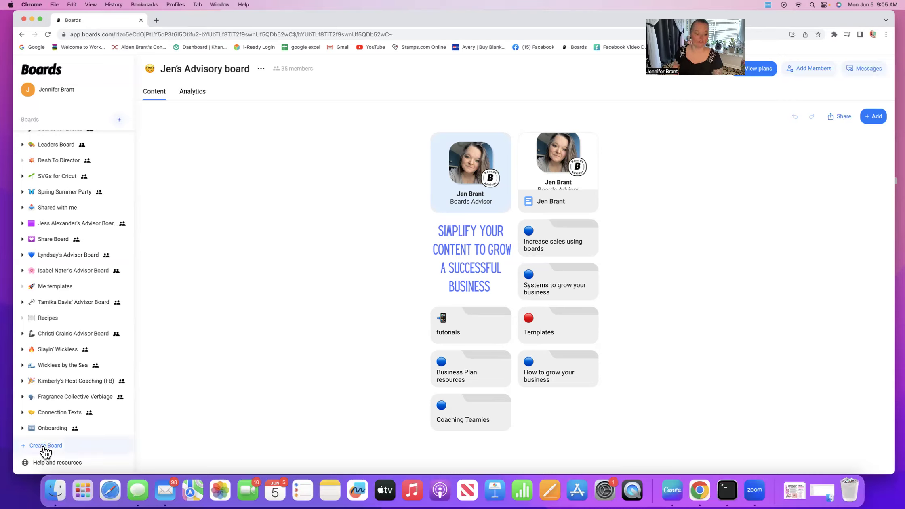
{"action": "left_click", "coordinate": [42, 446]}
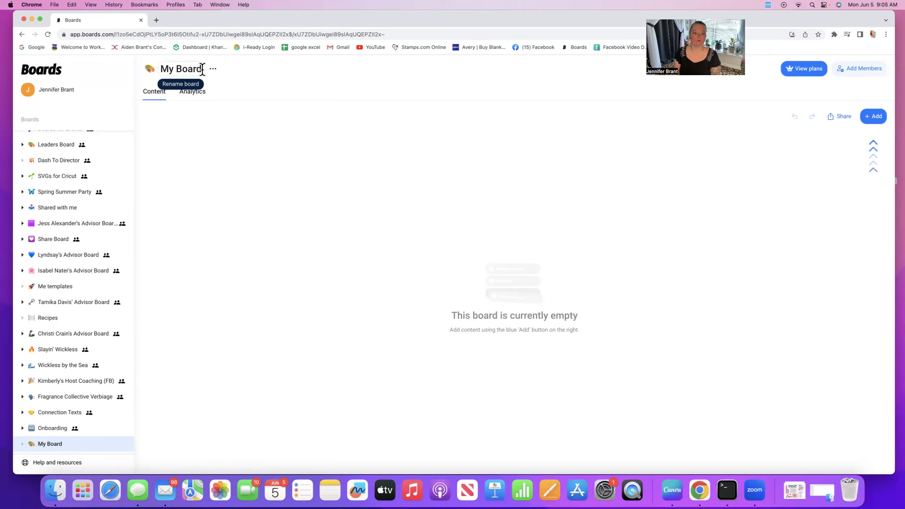
{"action": "left_click", "coordinate": [203, 69]}
{"action": "left_click_drag", "start_coordinate": [202, 68], "coordinate": [150, 69]}
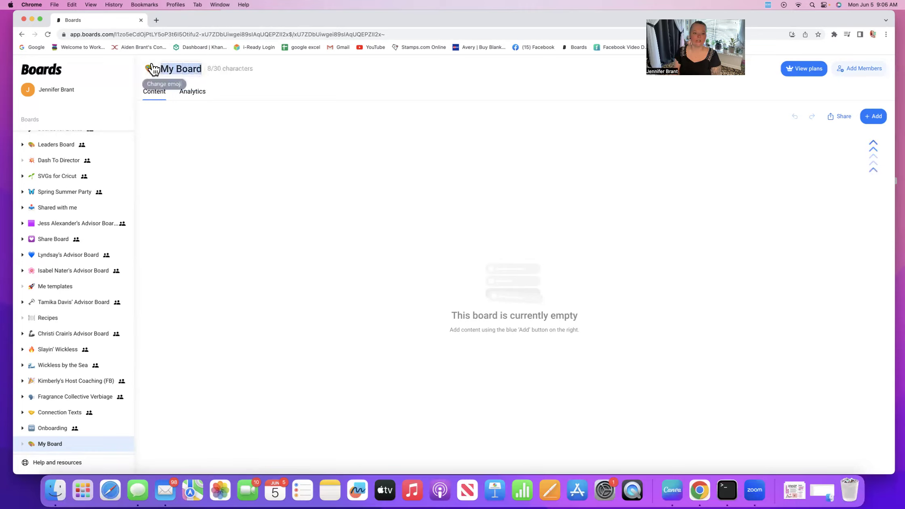
{"action": "type", "text": "creating board"}
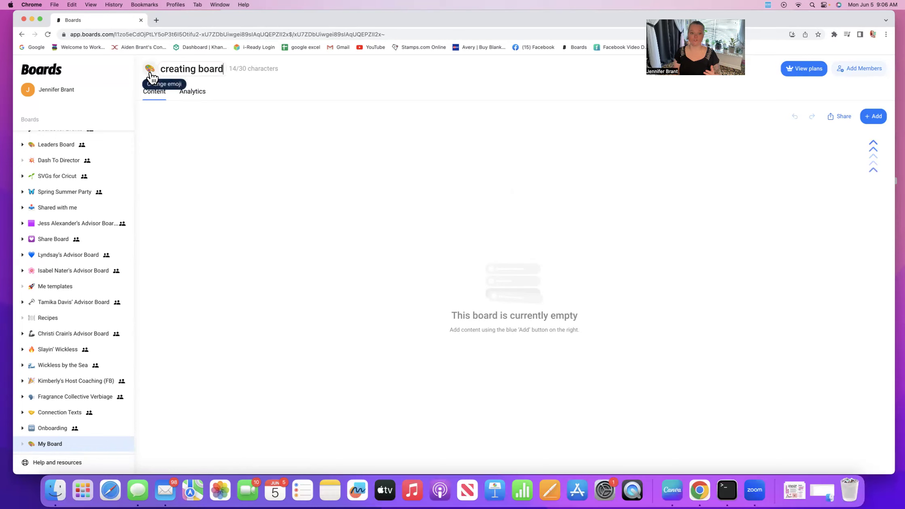
{"action": "left_click", "coordinate": [150, 73]}
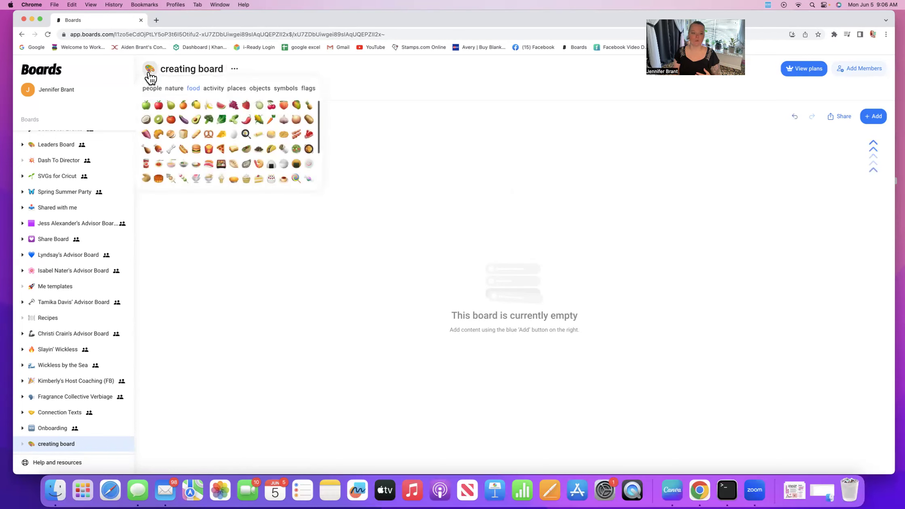
{"action": "left_click", "coordinate": [196, 120]}
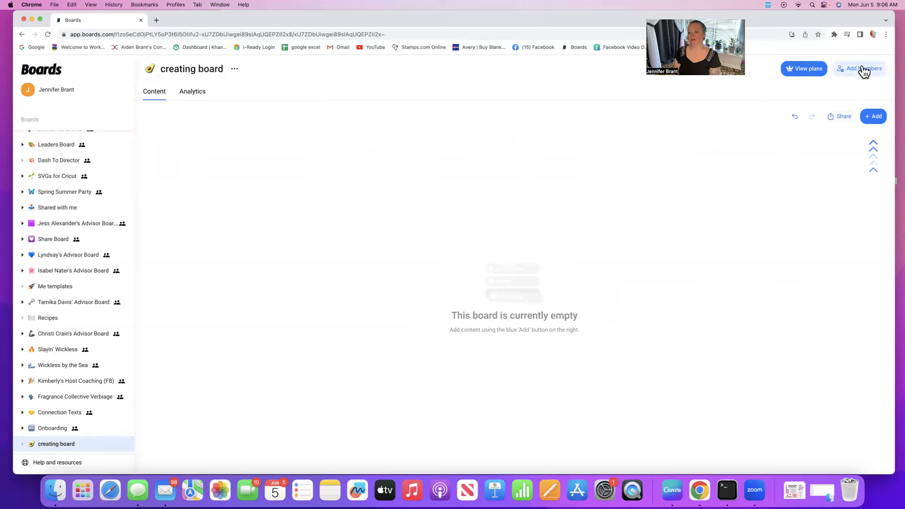
{"action": "left_click", "coordinate": [874, 120]}
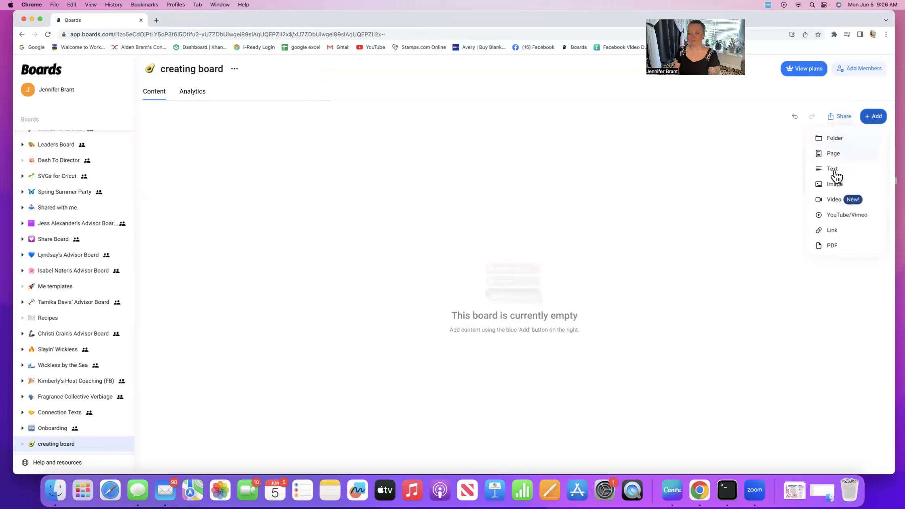
{"action": "left_click", "coordinate": [771, 135]}
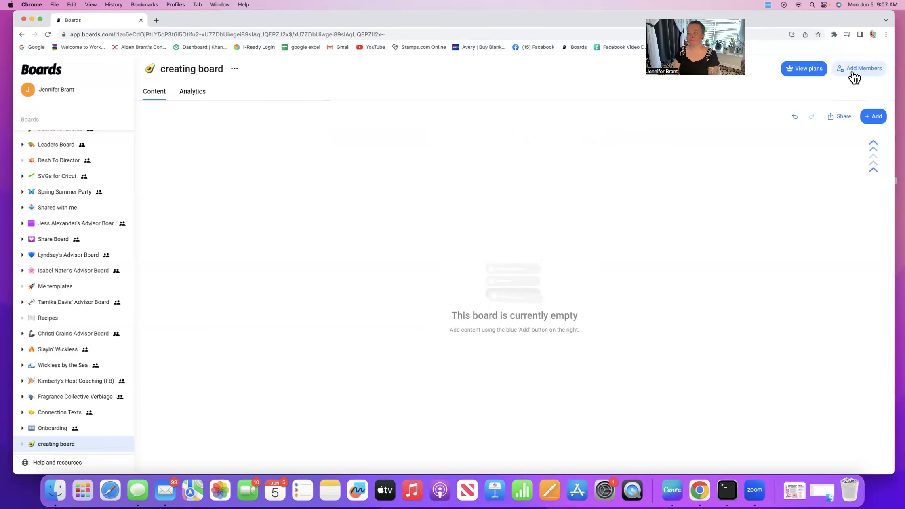
Step: Turn on invite-link joining for creating board, copy the invite link, and close the dialog
{"action": "left_click", "coordinate": [853, 72]}
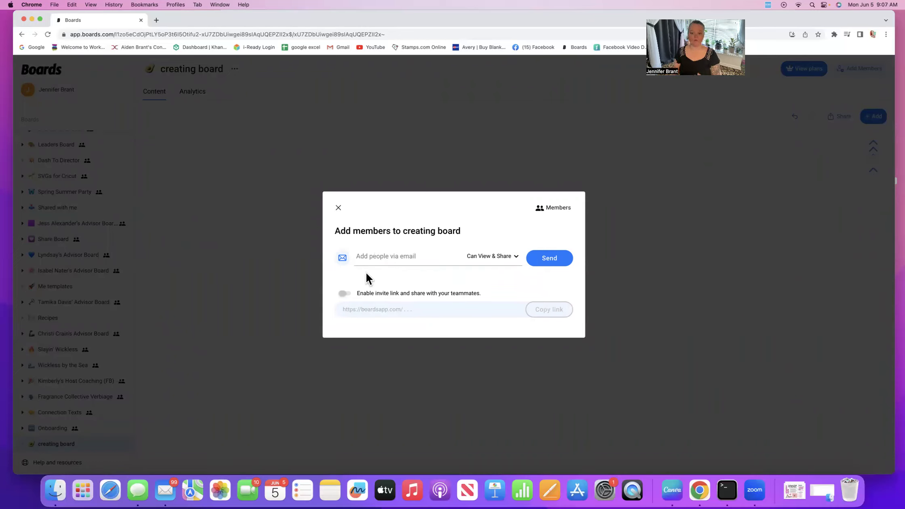
{"action": "left_click", "coordinate": [346, 296]}
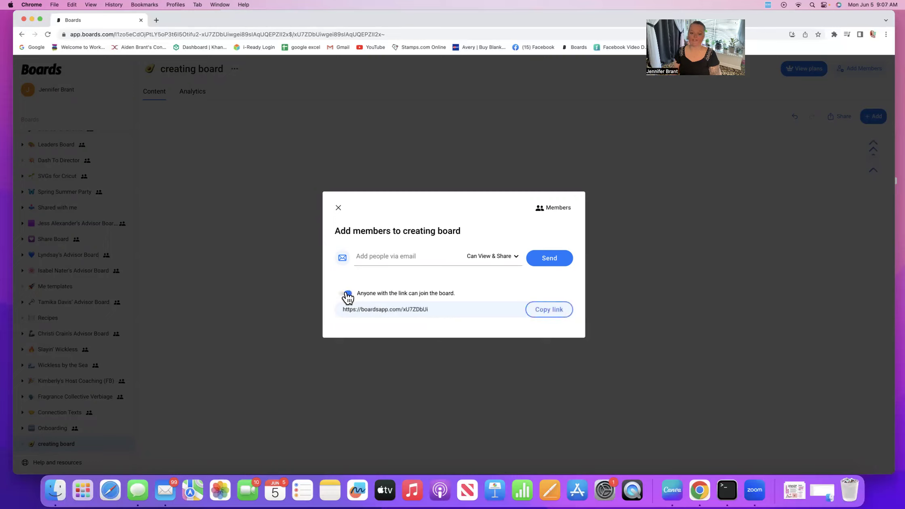
{"action": "left_click", "coordinate": [539, 318]}
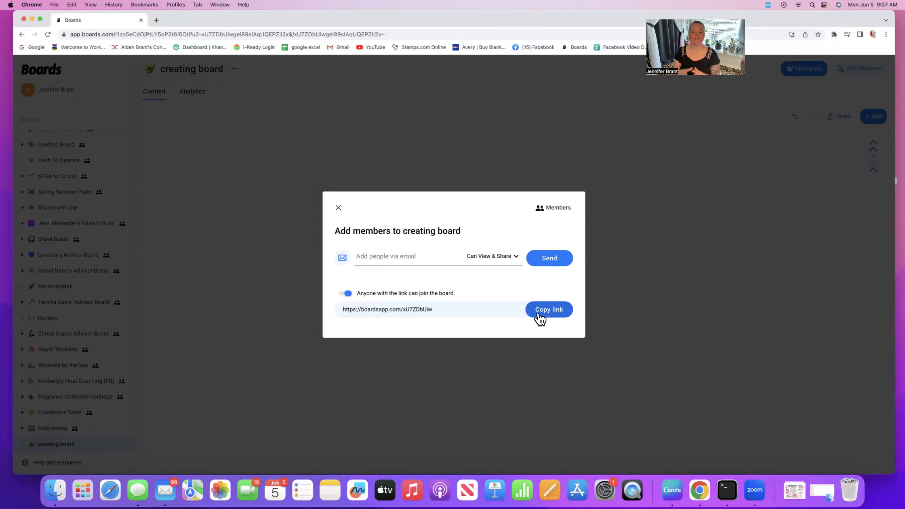
{"action": "left_click", "coordinate": [540, 316]}
{"action": "left_click", "coordinate": [337, 209]}
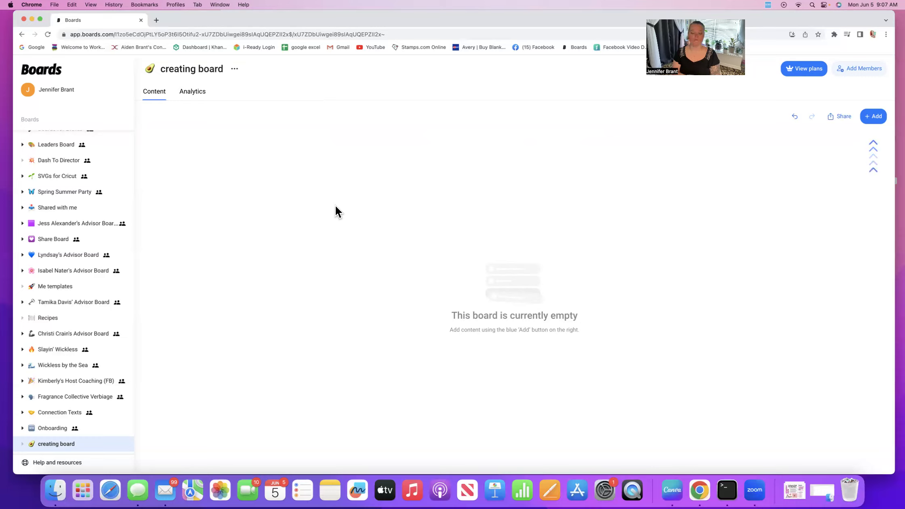
Step: Add a folder named 'product photos' to creating board and return to the board
{"action": "left_click", "coordinate": [876, 116]}
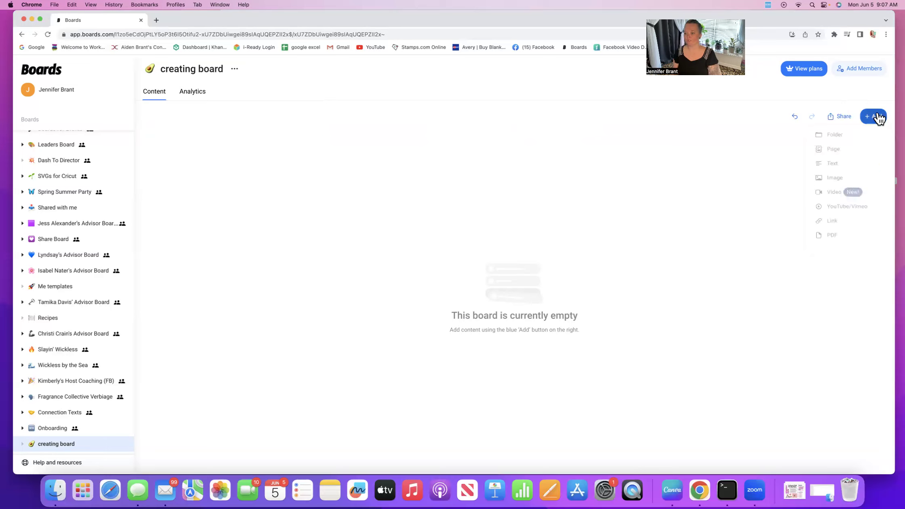
{"action": "left_click", "coordinate": [835, 138]}
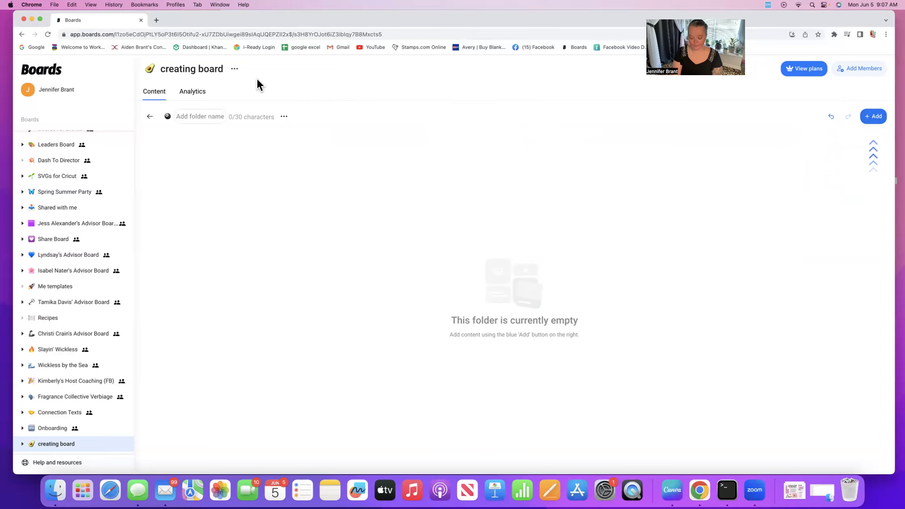
{"action": "type", "text": "prod"}
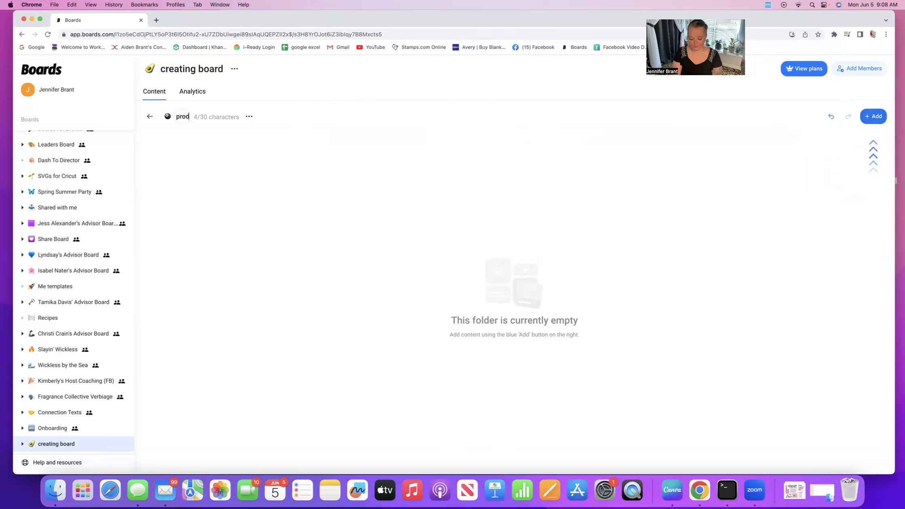
{"action": "type", "text": "uct ohotoa"}
{"action": "key", "text": "BackSpace"}
{"action": "key", "text": "BackSpace"}
{"action": "key", "text": "BackSpace"}
{"action": "key", "text": "BackSpace"}
{"action": "key", "text": "BackSpace"}
{"action": "key", "text": "BackSpace"}
{"action": "type", "text": "photos"}
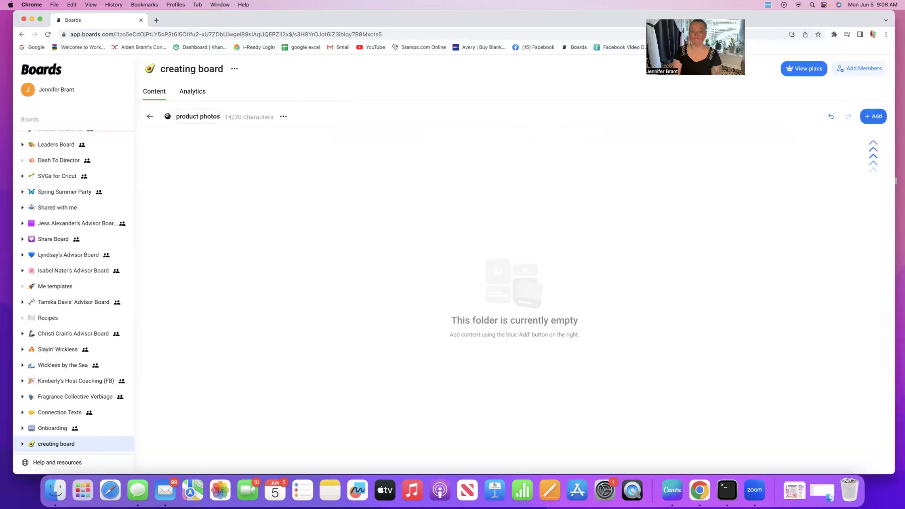
{"action": "left_click", "coordinate": [262, 84]}
{"action": "left_click", "coordinate": [152, 118]}
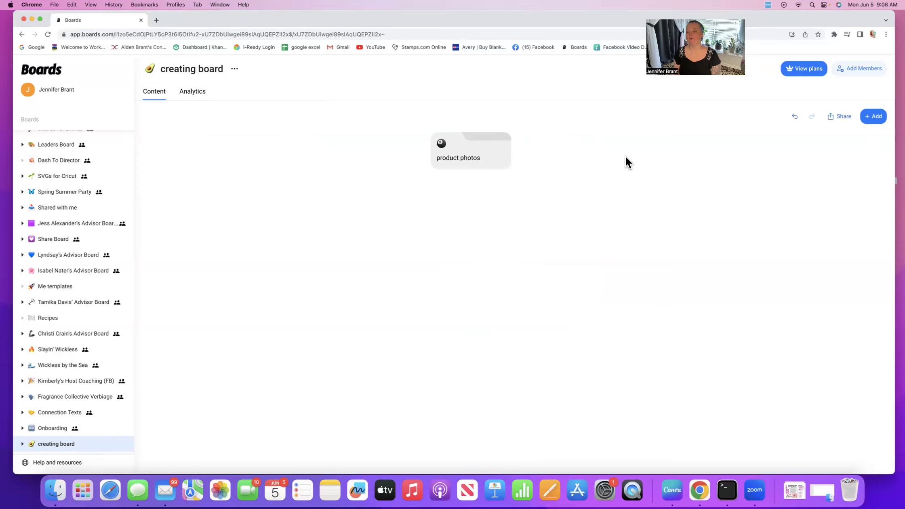
Step: Add a second folder named 'mock parties' and return to the board
{"action": "left_click", "coordinate": [870, 120]}
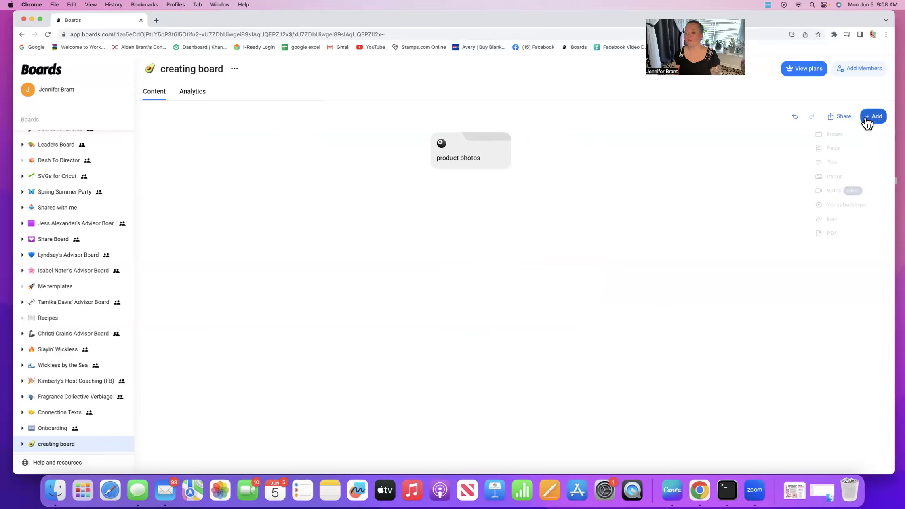
{"action": "left_click", "coordinate": [835, 139]}
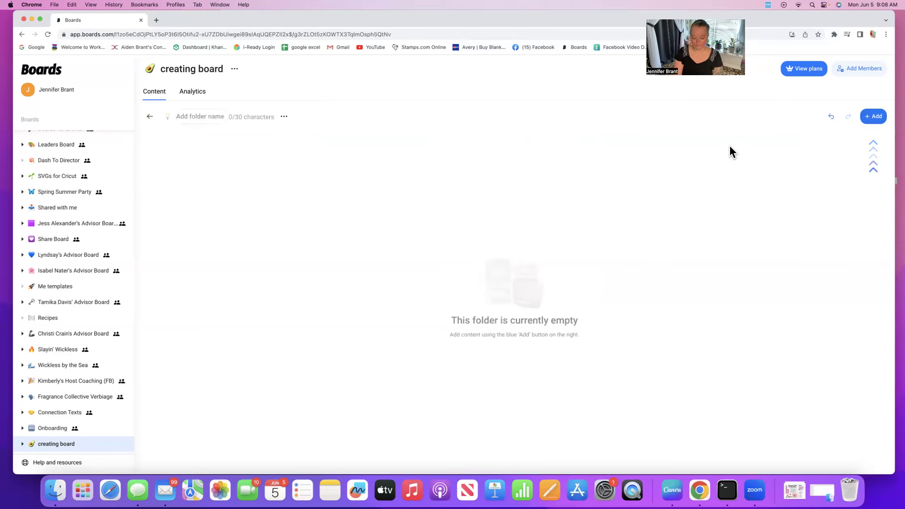
{"action": "type", "text": "mock parties"}
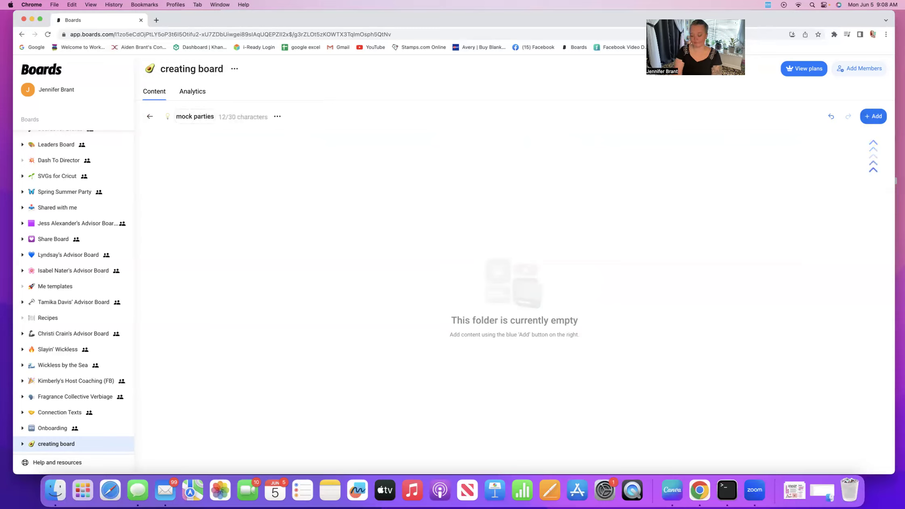
{"action": "key", "text": "Return"}
{"action": "left_click", "coordinate": [151, 118]}
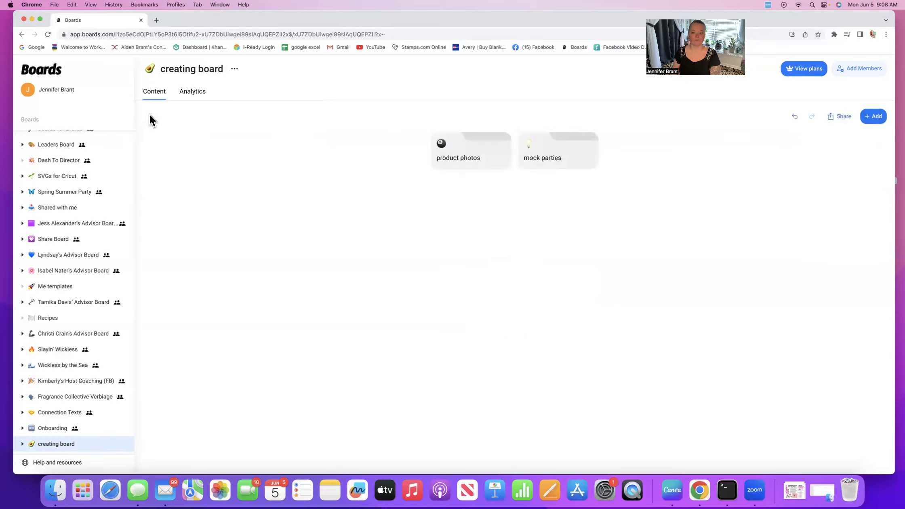
Step: Add a third folder named 'trainings' and return to the board
{"action": "left_click", "coordinate": [877, 116]}
{"action": "left_click", "coordinate": [827, 140]}
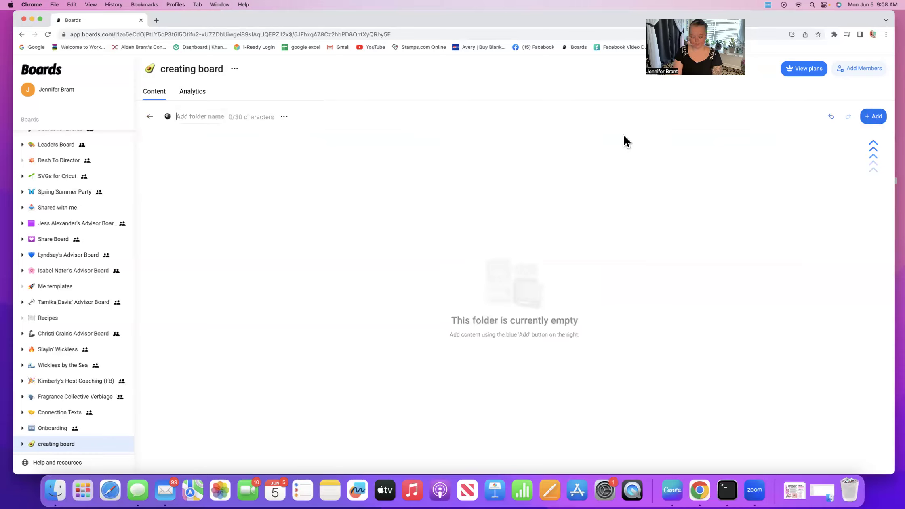
{"action": "type", "text": "v"}
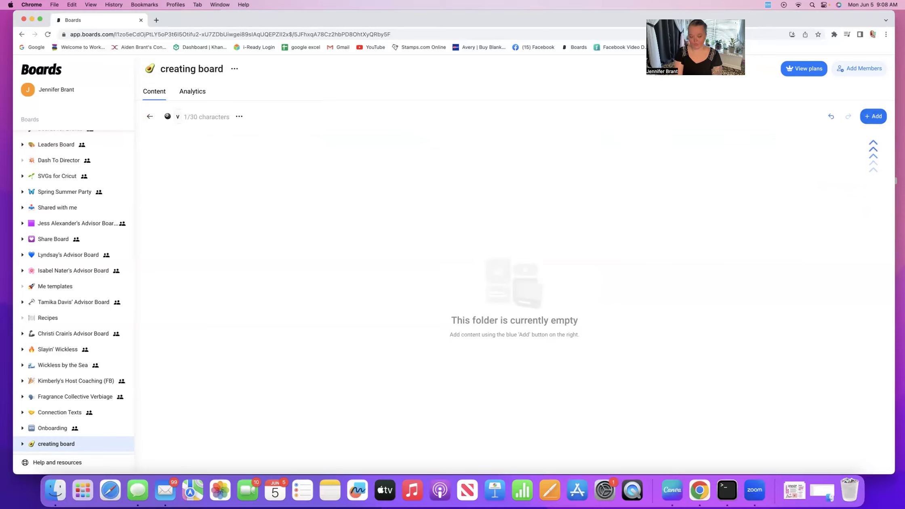
{"action": "key", "text": "BackSpace"}
{"action": "type", "text": "train"}
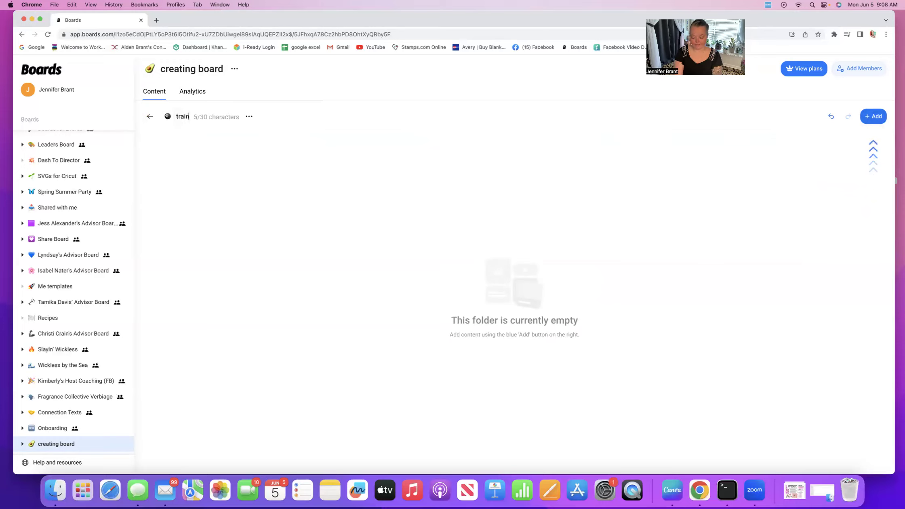
{"action": "type", "text": "ings"}
{"action": "left_click", "coordinate": [791, 149]}
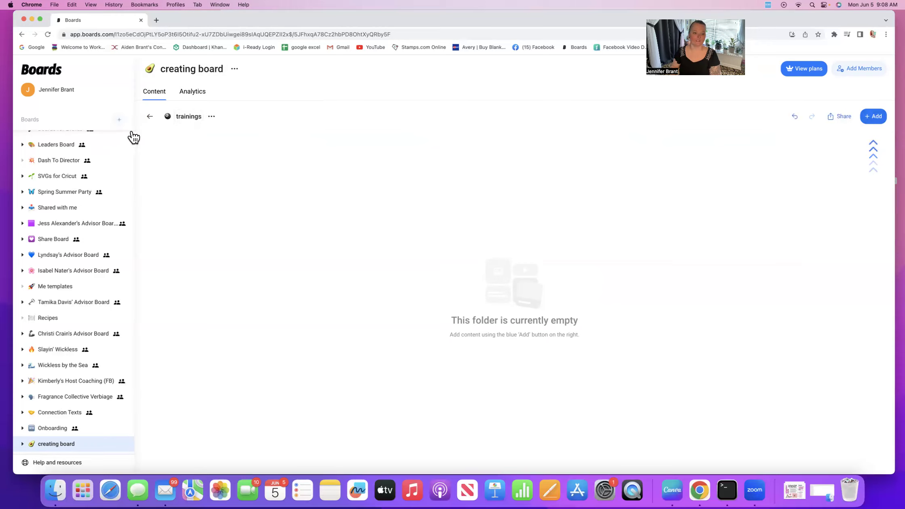
{"action": "left_click", "coordinate": [149, 117]}
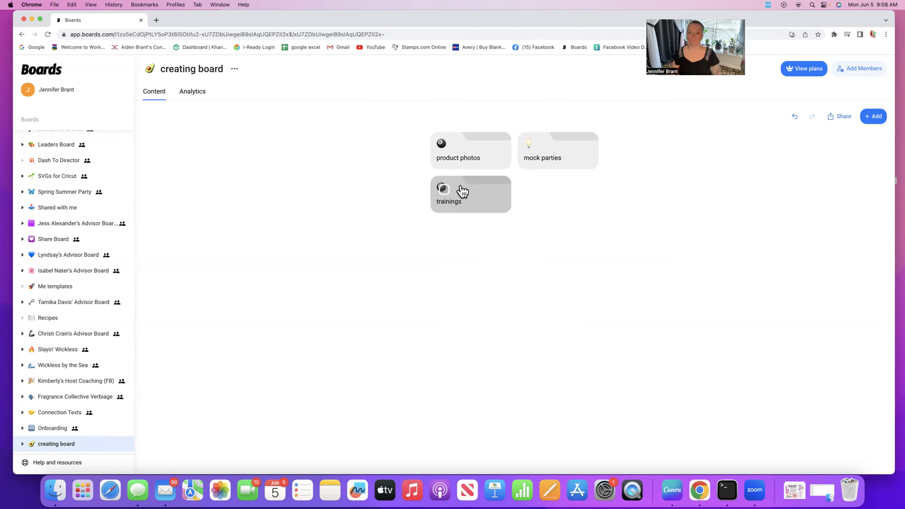
Step: Give the product photos folder a tomato emoji icon
{"action": "left_click", "coordinate": [471, 155]}
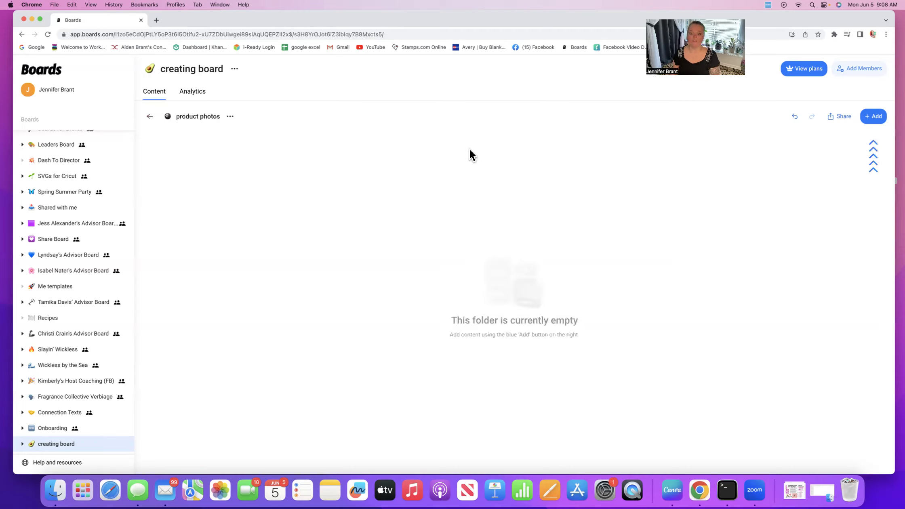
{"action": "left_click", "coordinate": [168, 117]}
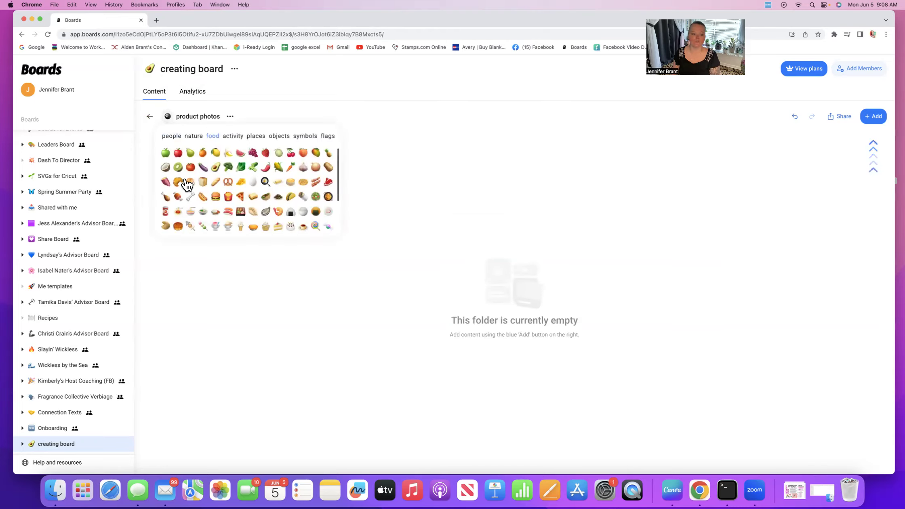
{"action": "left_click", "coordinate": [190, 168]}
Step: Give the mock parties folder a yellow fruit (lemon) emoji icon
{"action": "left_click", "coordinate": [150, 119]}
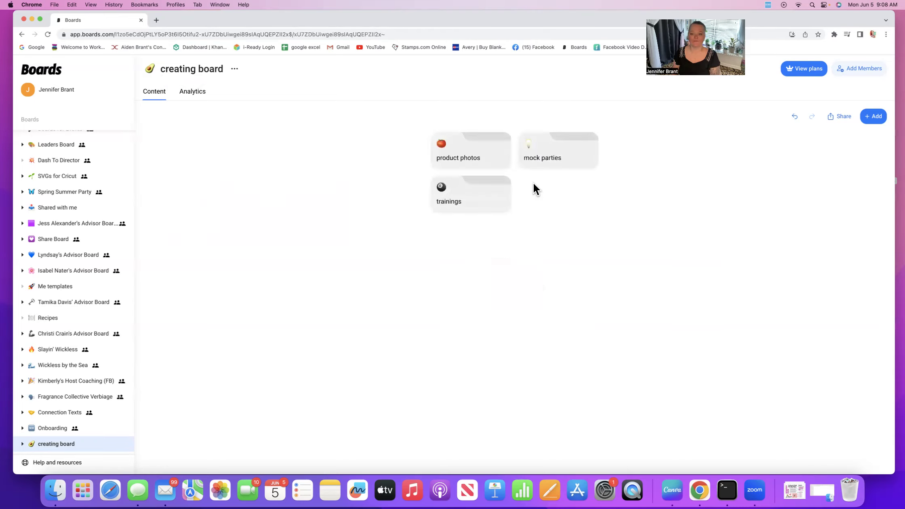
{"action": "left_click", "coordinate": [546, 161]}
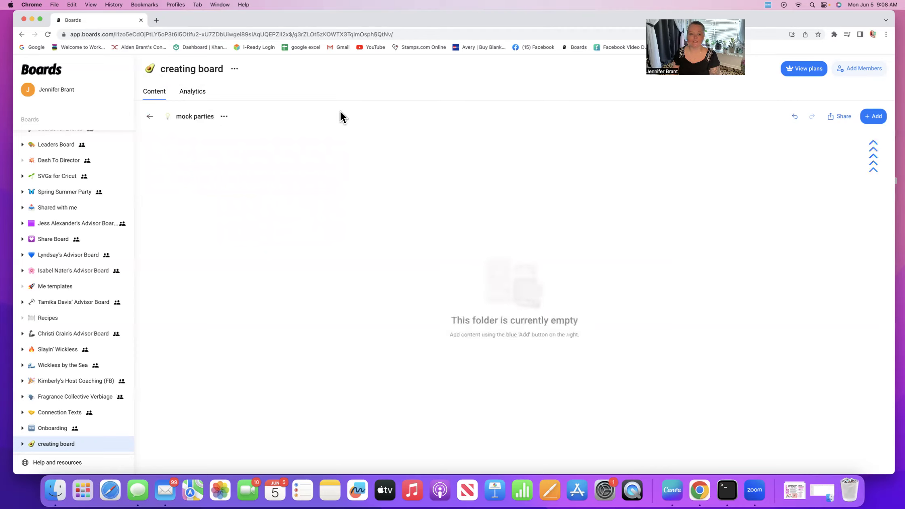
{"action": "left_click", "coordinate": [168, 117]}
{"action": "left_click", "coordinate": [217, 158]}
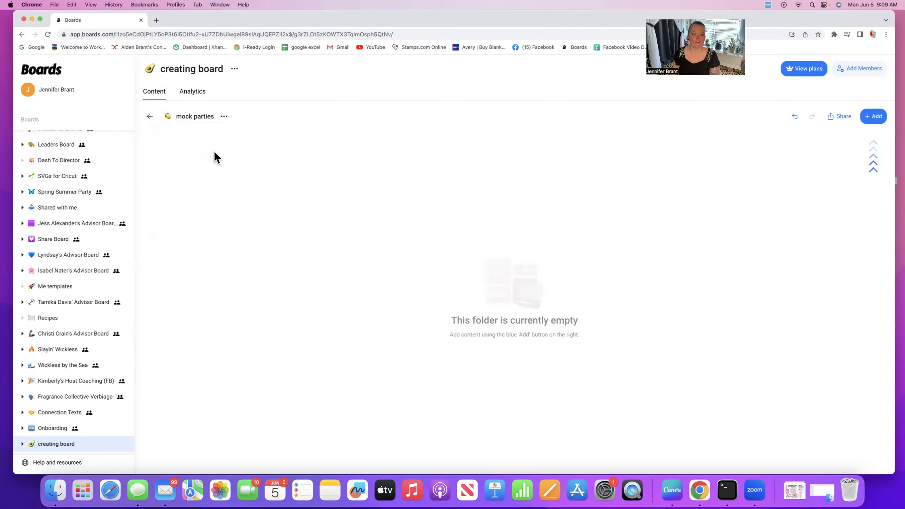
{"action": "left_click", "coordinate": [149, 116]}
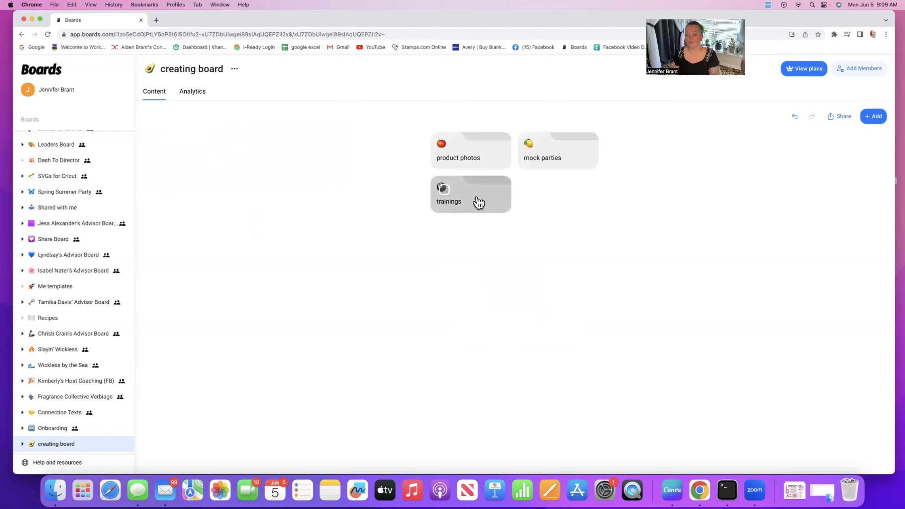
Step: Give the trainings folder a food emoji icon and return to the three-folder board
{"action": "left_click", "coordinate": [477, 202]}
{"action": "left_click", "coordinate": [168, 117]}
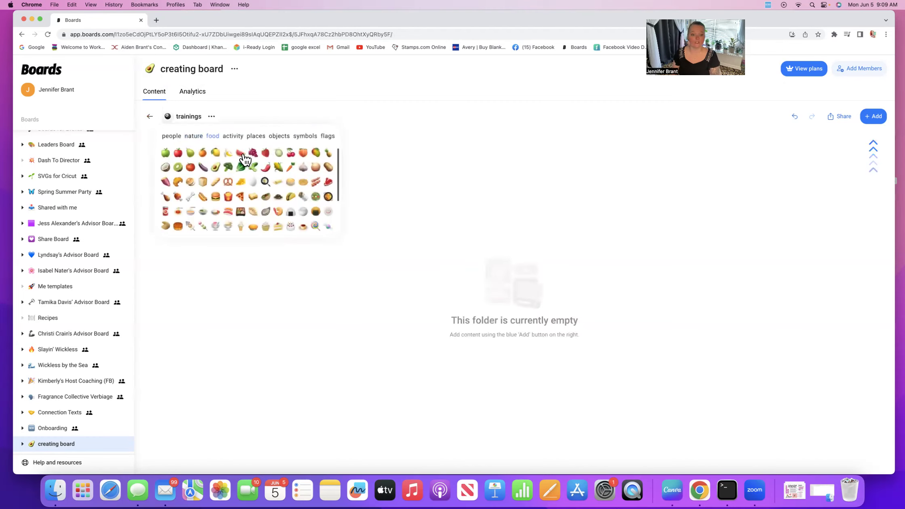
{"action": "left_click", "coordinate": [279, 166]}
{"action": "left_click", "coordinate": [150, 117]}
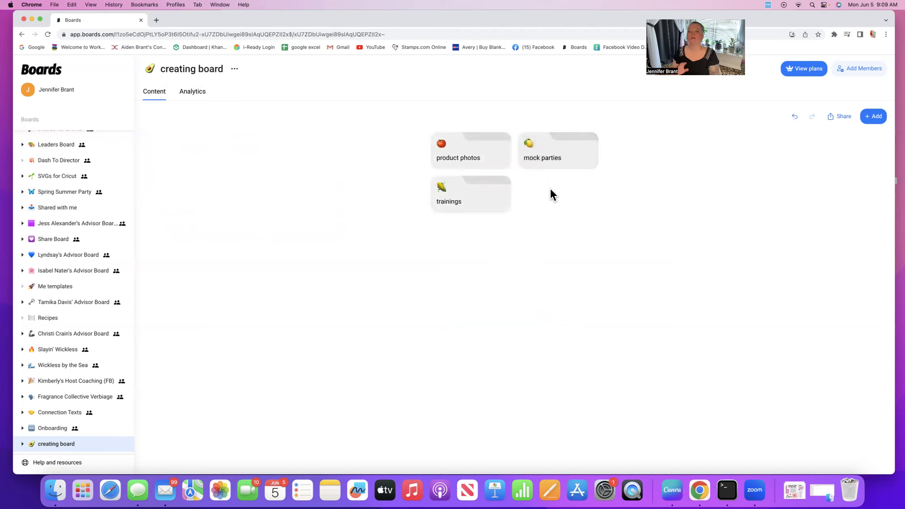
Step: Upload the Pink Feminine Floral image into the product photos folder
{"action": "left_click", "coordinate": [461, 153]}
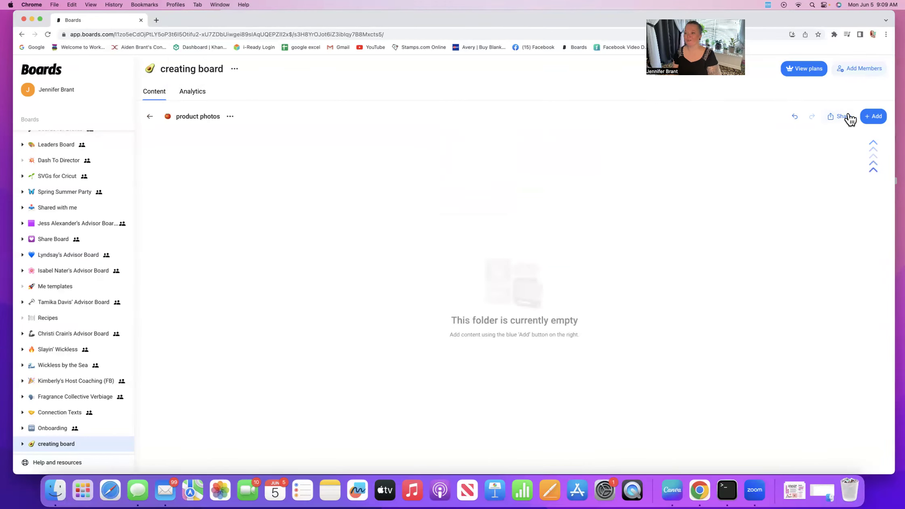
{"action": "left_click", "coordinate": [873, 117]}
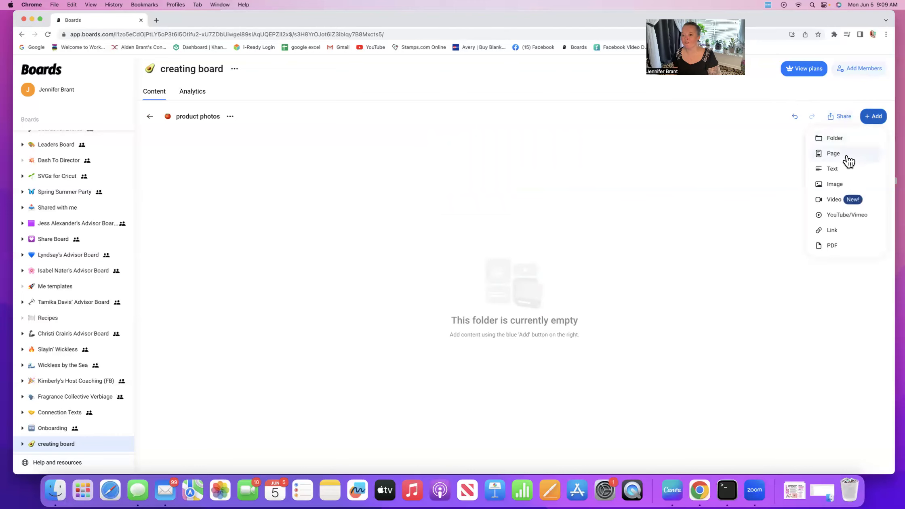
{"action": "left_click", "coordinate": [844, 188]}
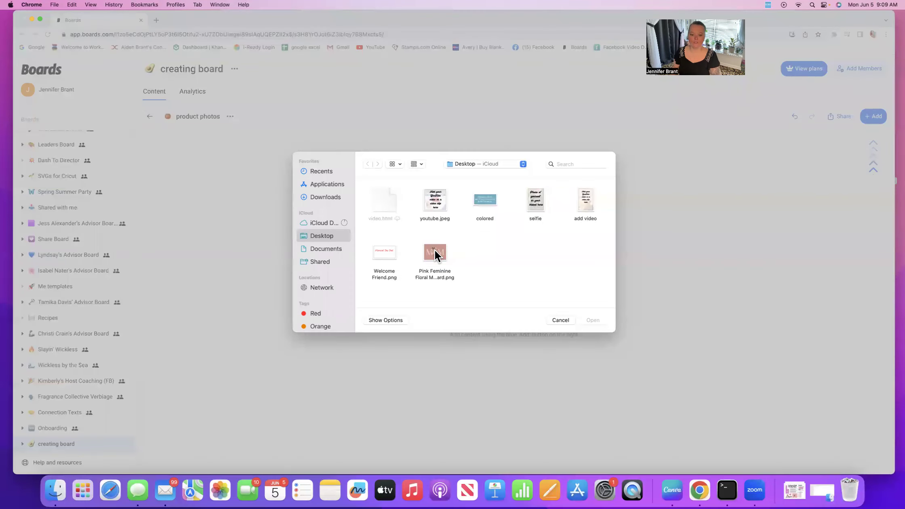
{"action": "left_click", "coordinate": [434, 251]}
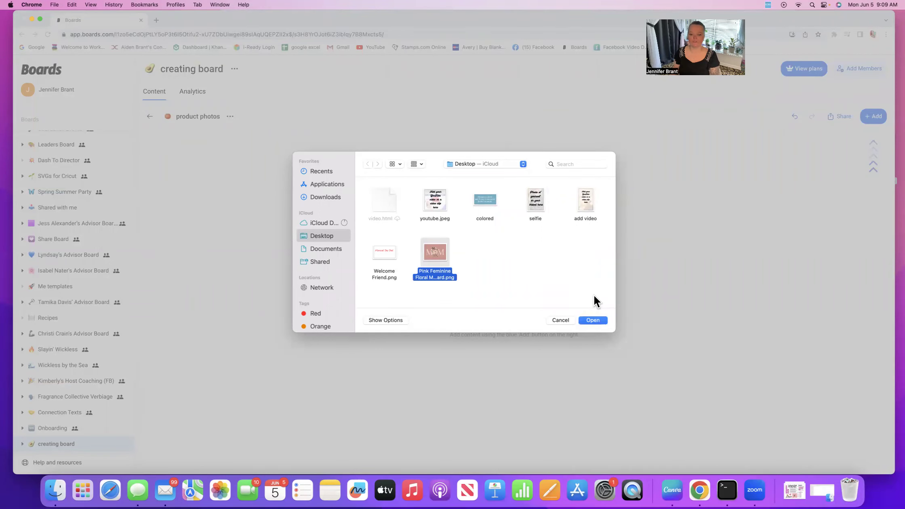
{"action": "left_click", "coordinate": [594, 320]}
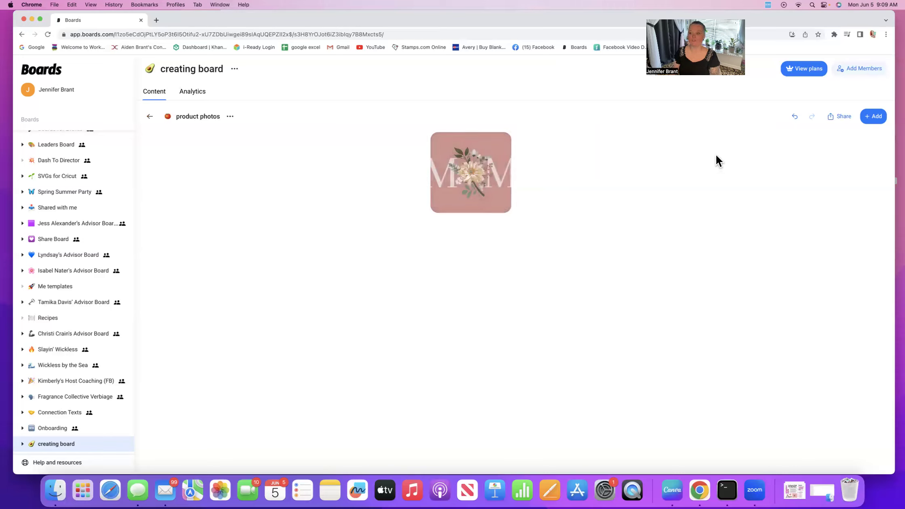
Step: Upload a second copy of the floral image, then open the empty mock parties folder
{"action": "left_click", "coordinate": [874, 116]}
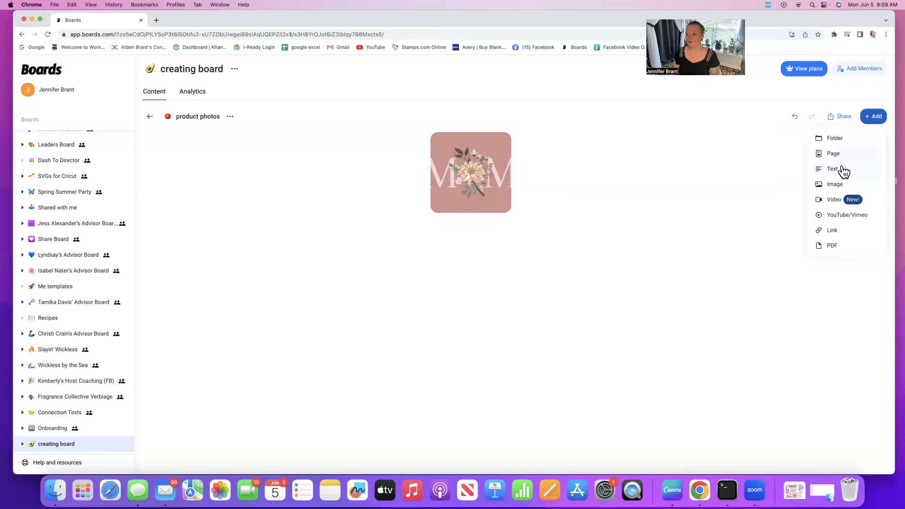
{"action": "left_click", "coordinate": [847, 184]}
{"action": "left_click", "coordinate": [429, 247]}
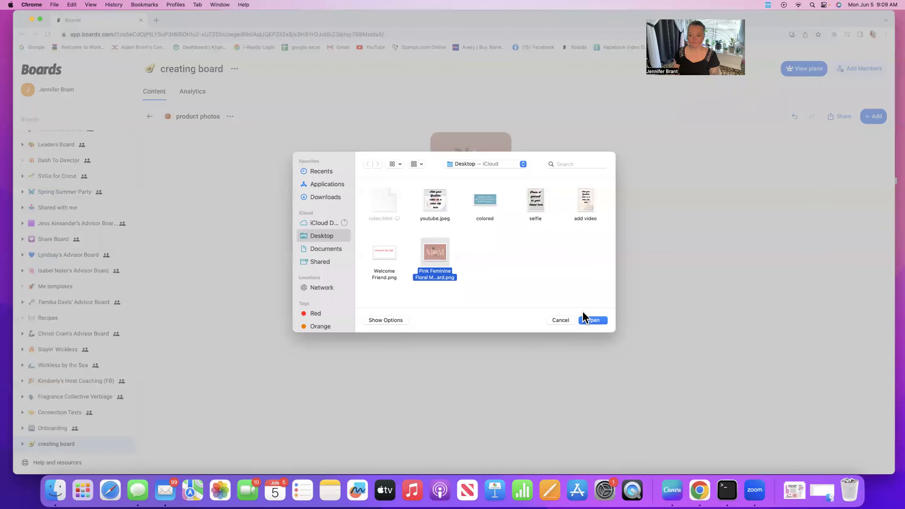
{"action": "left_click", "coordinate": [592, 319]}
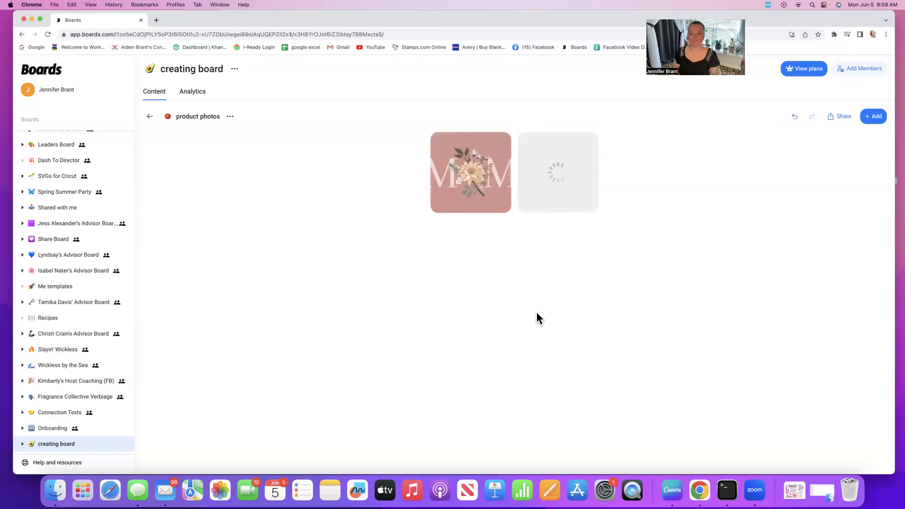
{"action": "left_click_drag", "start_coordinate": [483, 186], "coordinate": [495, 183]}
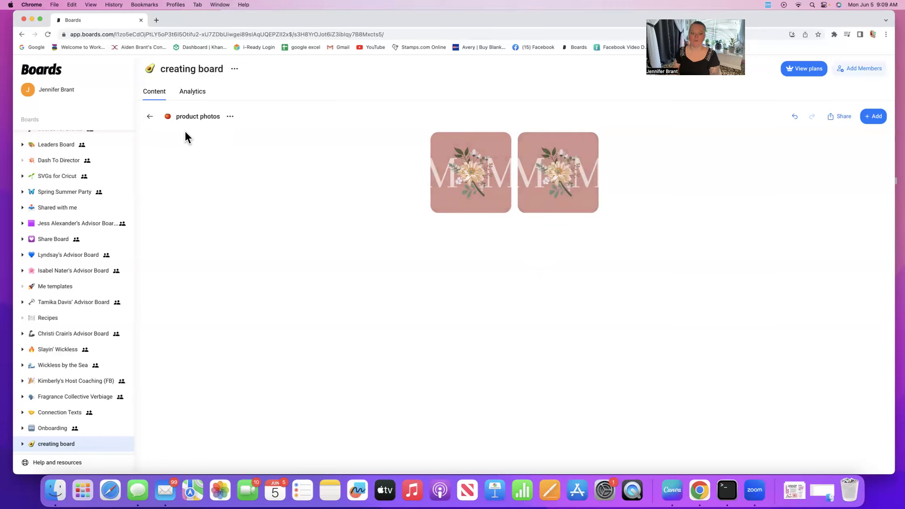
{"action": "left_click", "coordinate": [149, 117]}
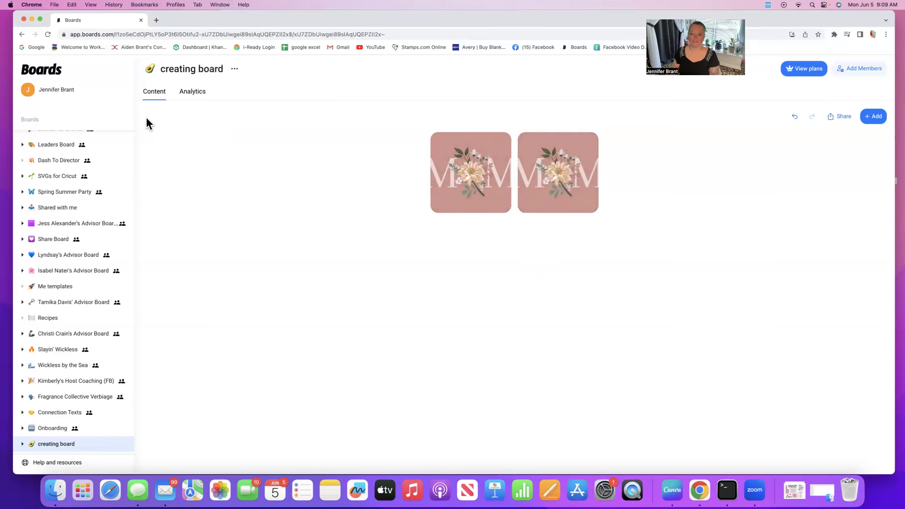
{"action": "left_click", "coordinate": [553, 159]}
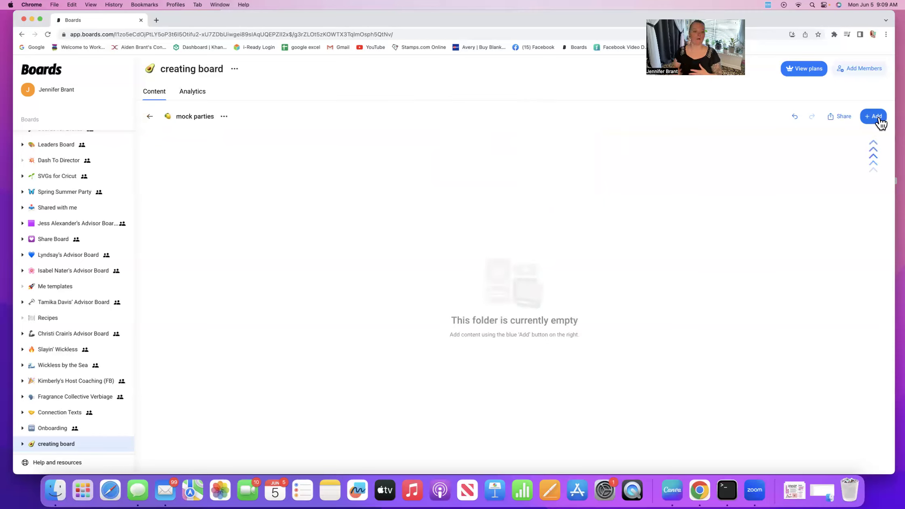
Step: Create a new page in creating board with the headline 'welcome to the team'
{"action": "left_click", "coordinate": [150, 116]}
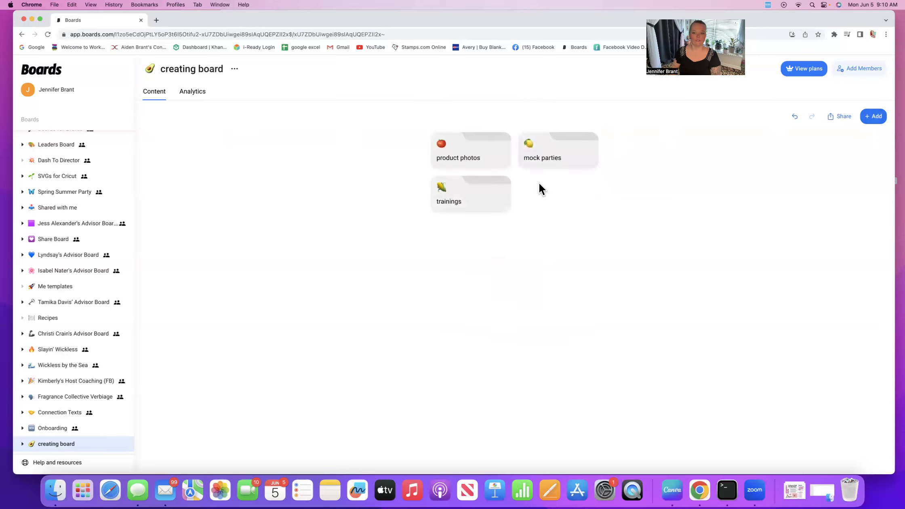
{"action": "left_click", "coordinate": [867, 121]}
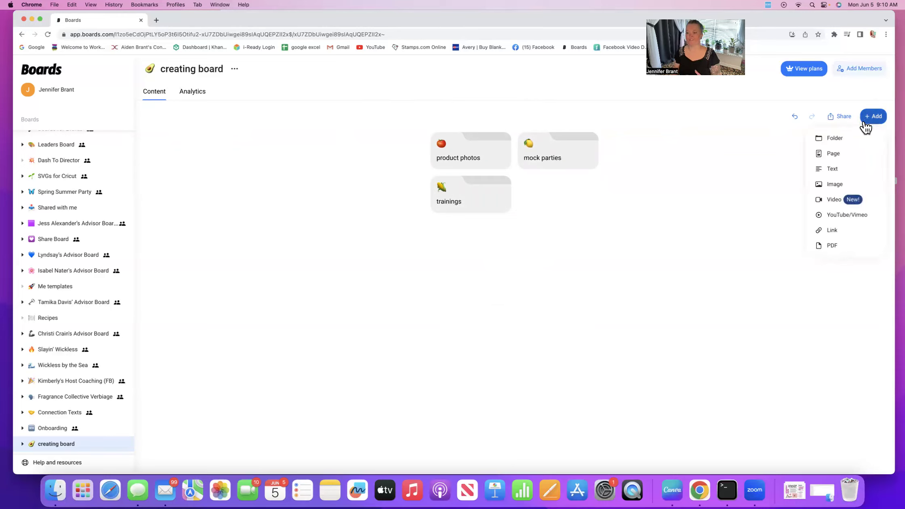
{"action": "left_click", "coordinate": [836, 158]}
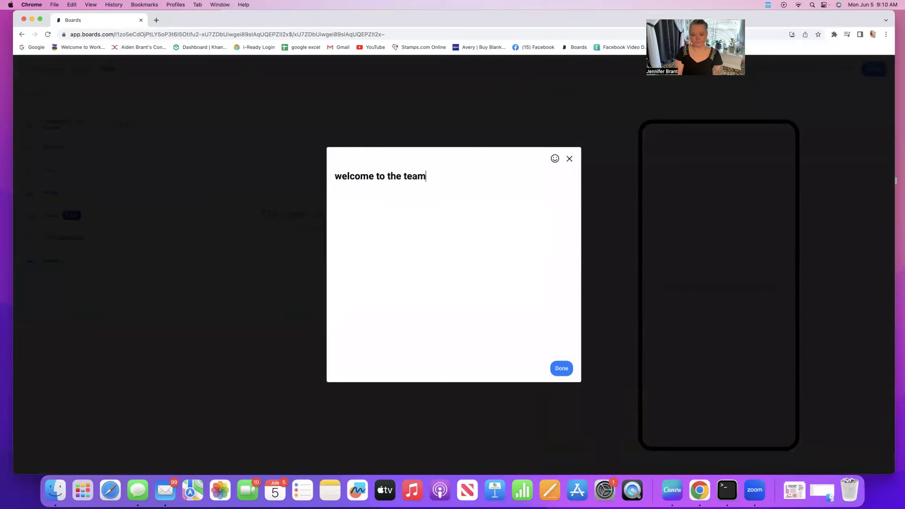
{"action": "left_click", "coordinate": [562, 368]}
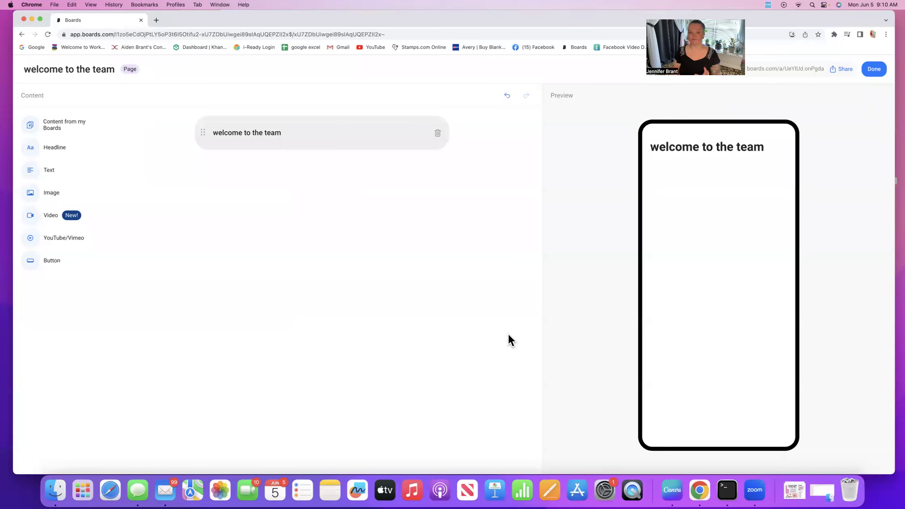
Step: Add the paragraph 'we are so glad to have you' to the page, then switch to Canva
{"action": "left_click", "coordinate": [46, 171]}
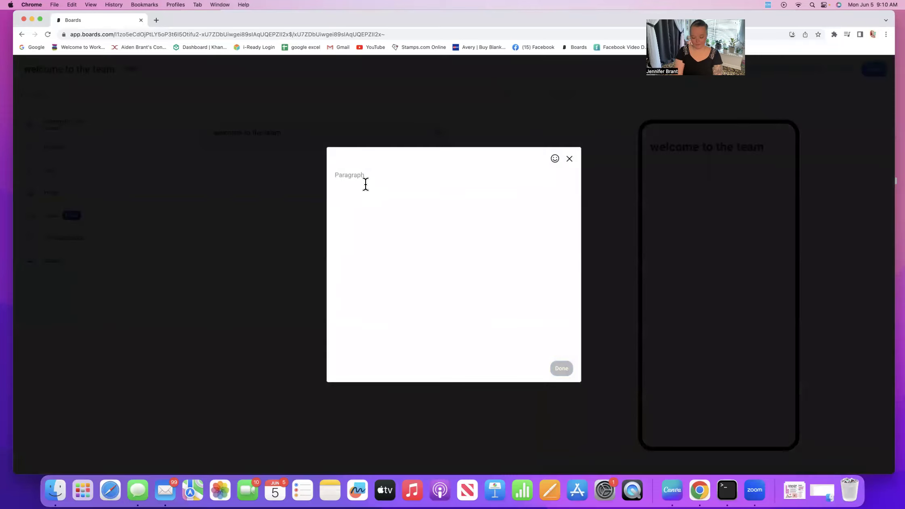
{"action": "type", "text": "we are so "}
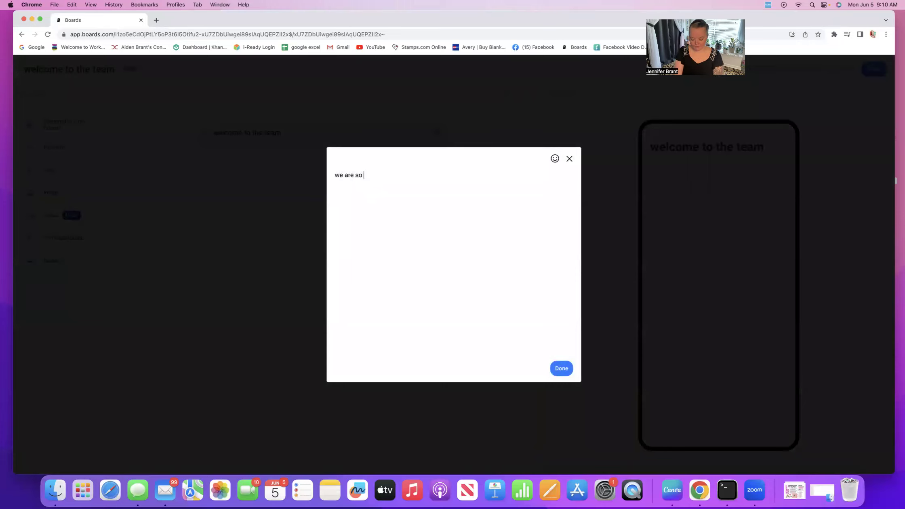
{"action": "type", "text": "glad to ha"}
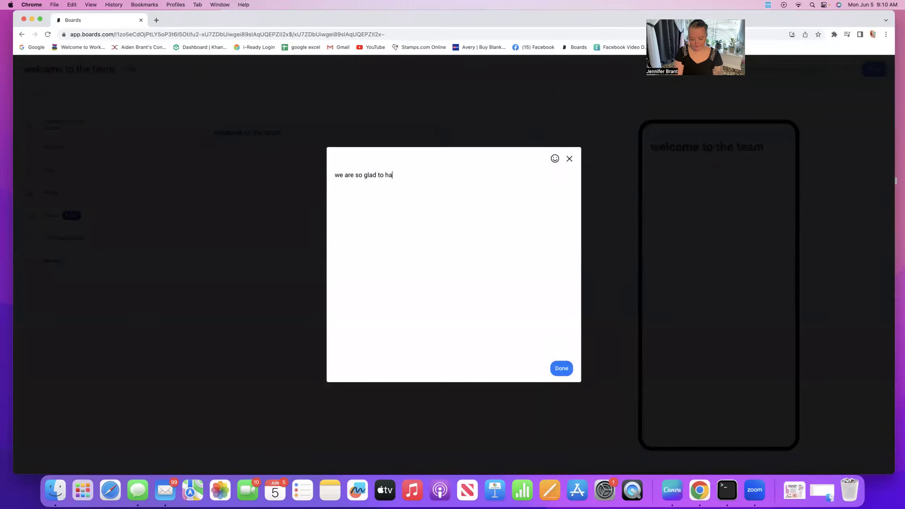
{"action": "type", "text": "ve you."}
{"action": "left_click", "coordinate": [562, 369]}
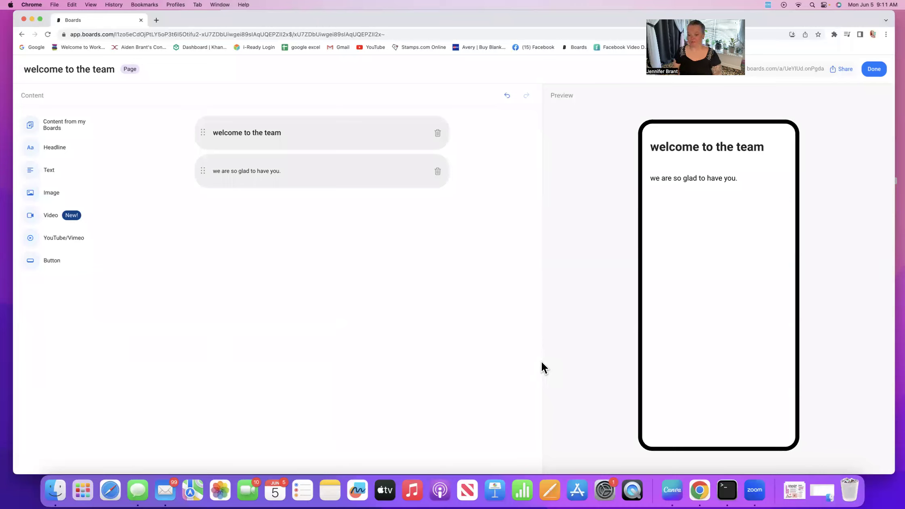
{"action": "left_click", "coordinate": [671, 490]}
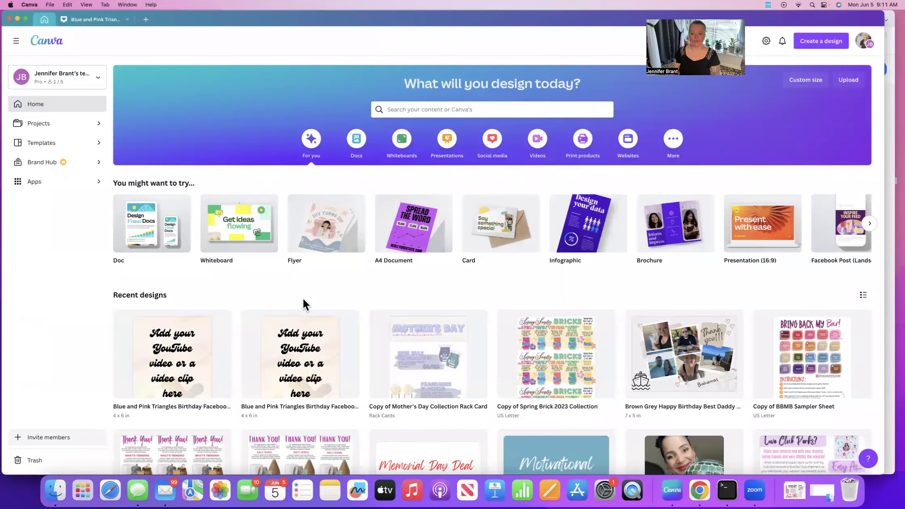
Step: Open the 'Add your YouTube video' design in Canva and minimize its window
{"action": "left_click", "coordinate": [188, 353]}
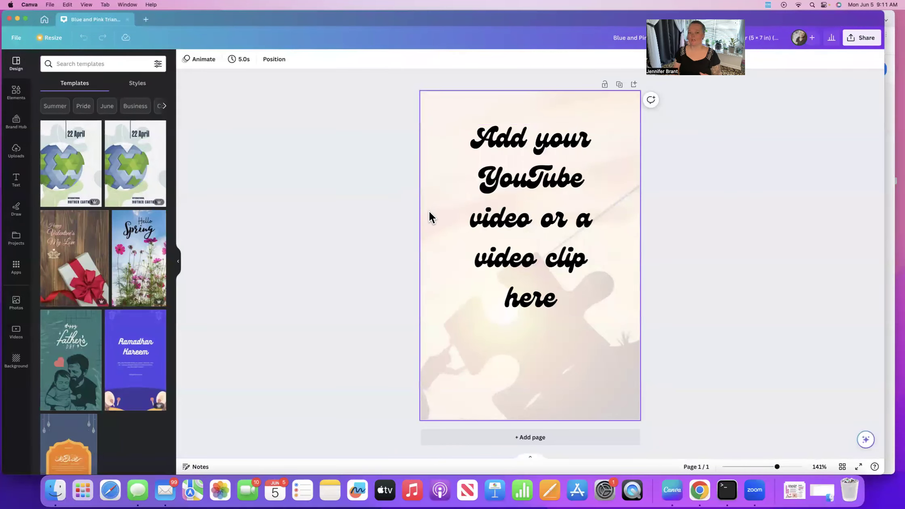
{"action": "left_click", "coordinate": [18, 19]}
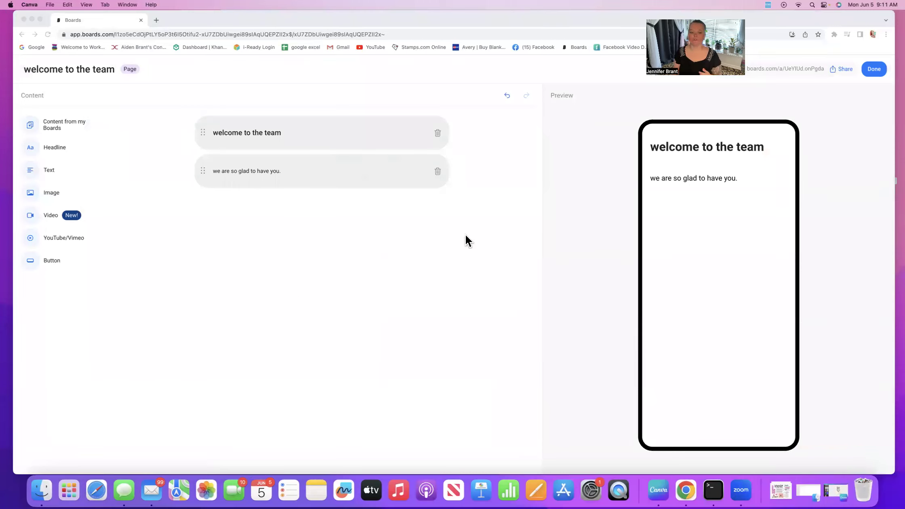
Step: Insert the Memorial Day Deal image at the top of the page and delete the welcome headline
{"action": "left_click", "coordinate": [49, 197]}
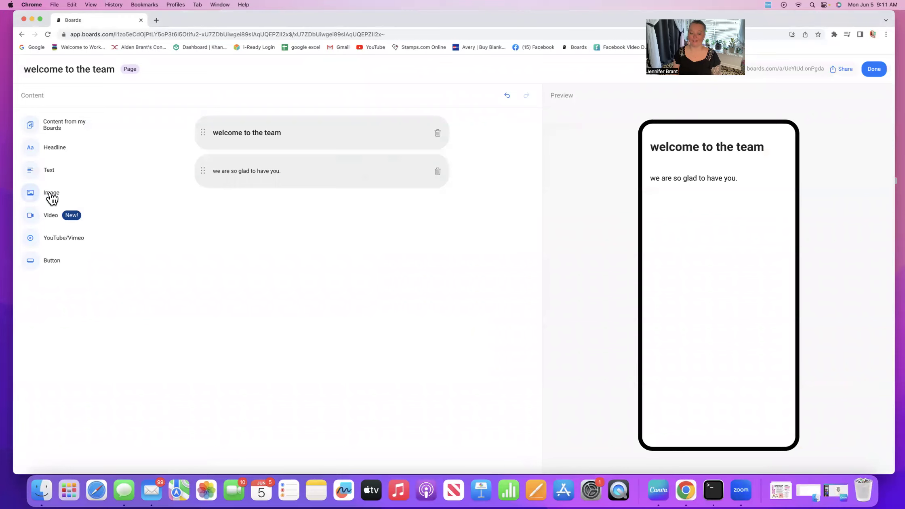
{"action": "left_click", "coordinate": [49, 197]}
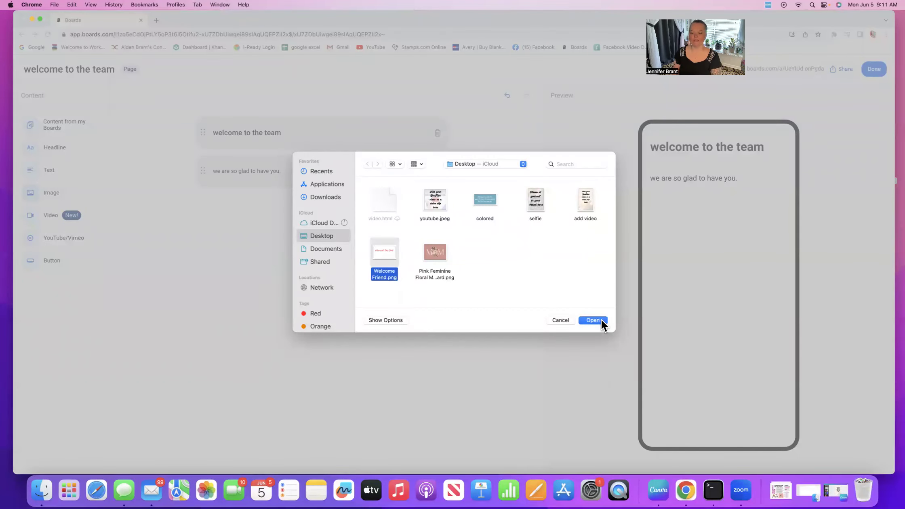
{"action": "left_click", "coordinate": [597, 319]}
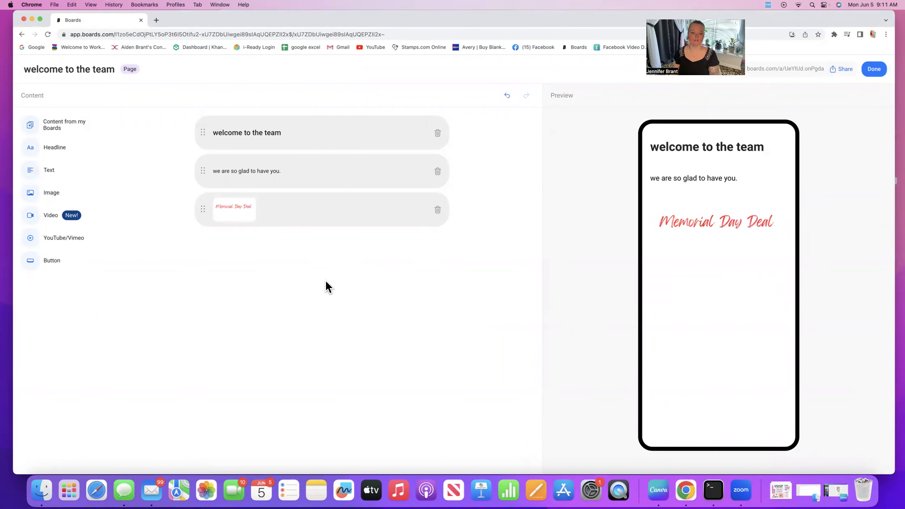
{"action": "left_click_drag", "start_coordinate": [202, 208], "coordinate": [203, 130]}
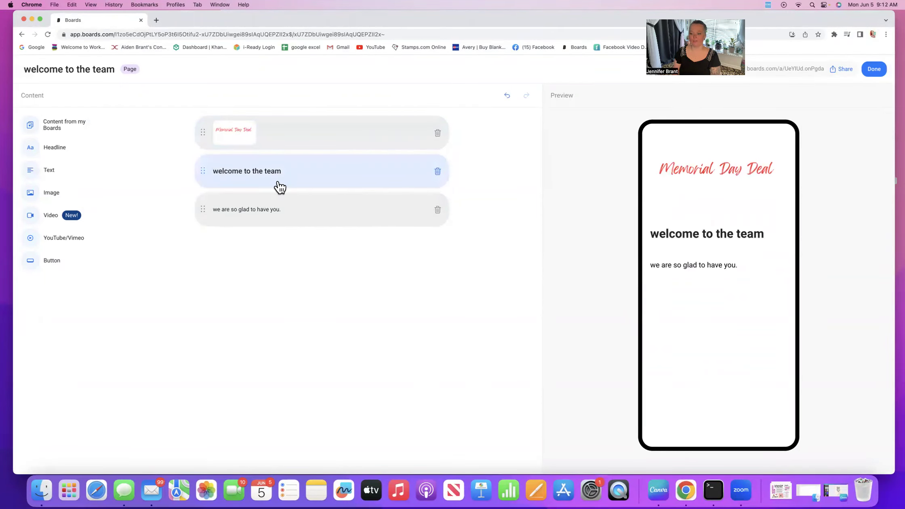
{"action": "left_click", "coordinate": [437, 172]}
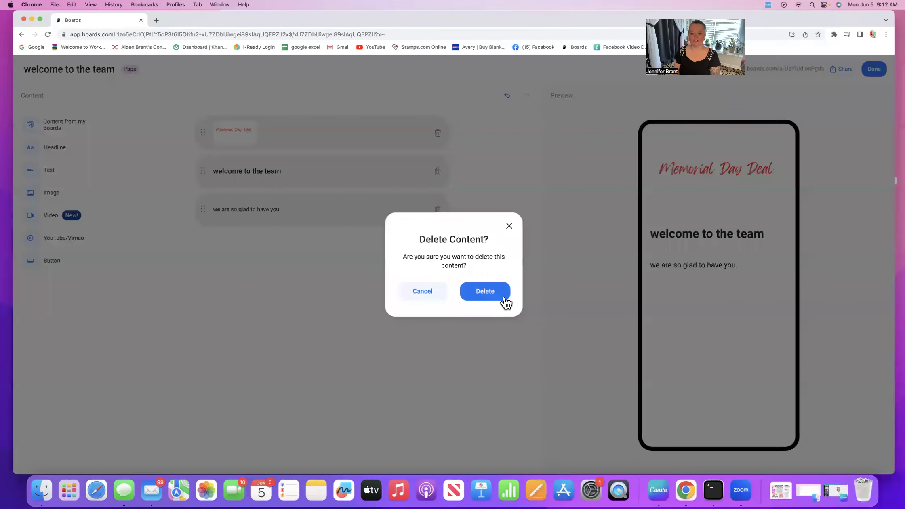
{"action": "left_click", "coordinate": [492, 290]}
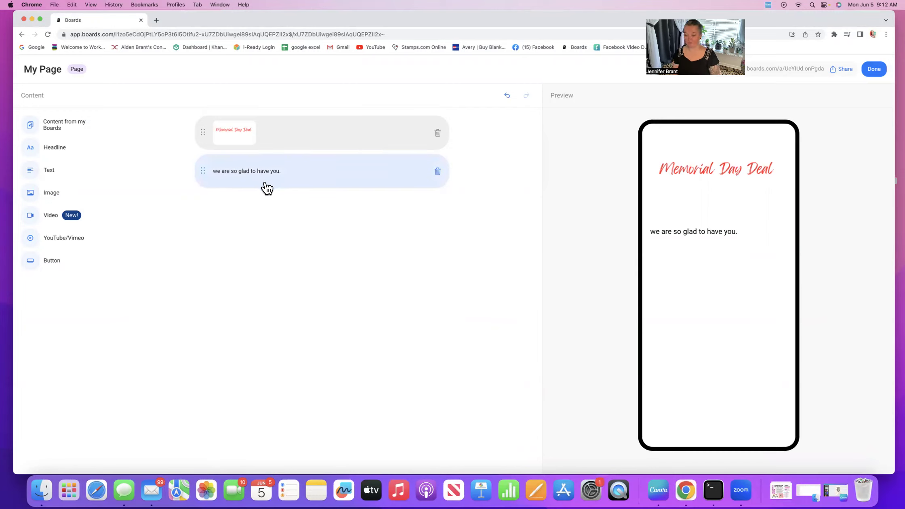
Step: Insert the 'colored' blue introduction card image and move it above the welcome text
{"action": "left_click", "coordinate": [53, 194]}
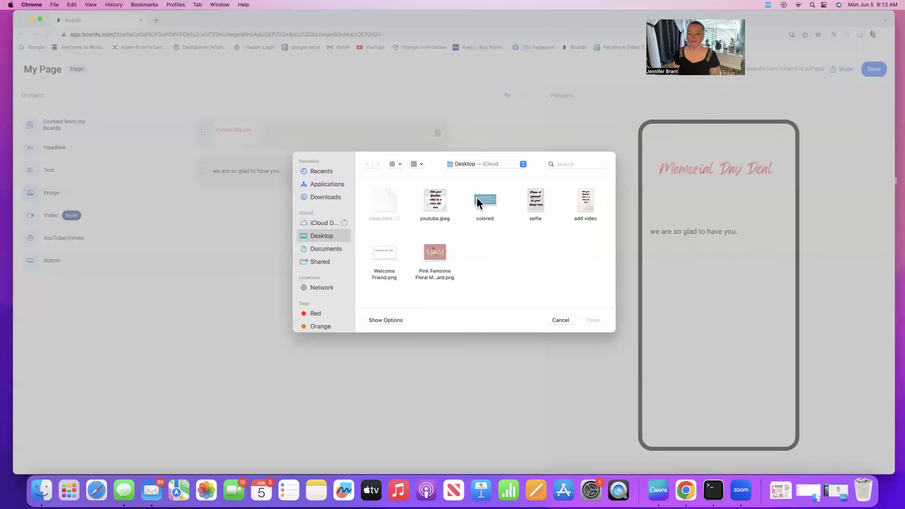
{"action": "left_click", "coordinate": [475, 197]}
{"action": "left_click", "coordinate": [603, 319]}
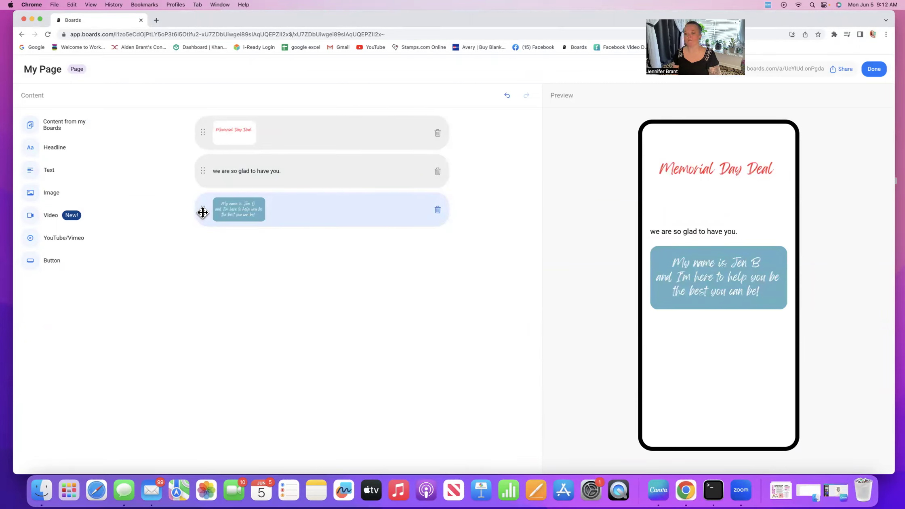
{"action": "left_click_drag", "start_coordinate": [201, 214], "coordinate": [199, 168]}
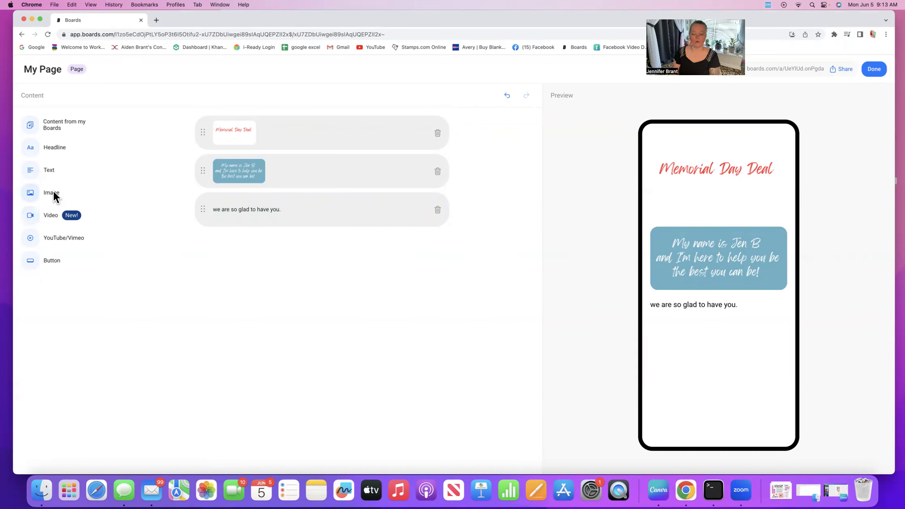
Step: Insert the 'add video' placeholder graphic at the end of the page, below the welcome paragraph
{"action": "left_click", "coordinate": [53, 193]}
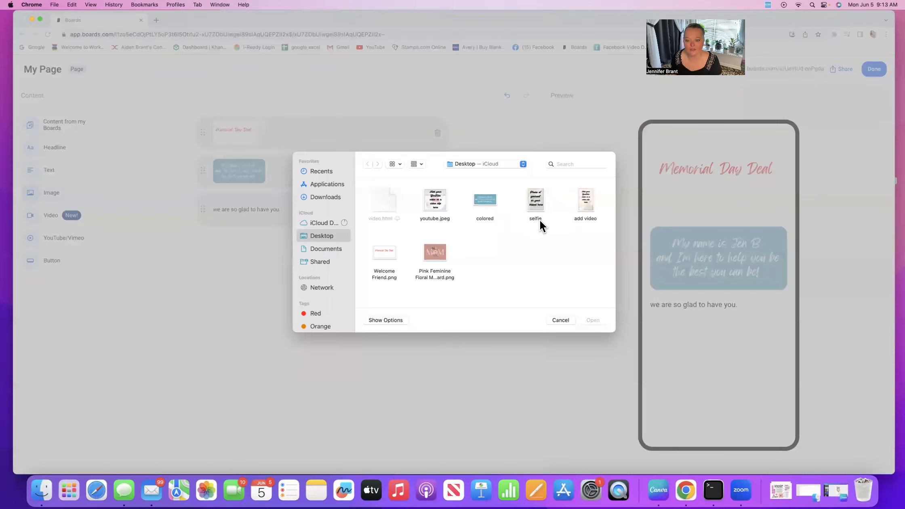
{"action": "left_click", "coordinate": [585, 208]}
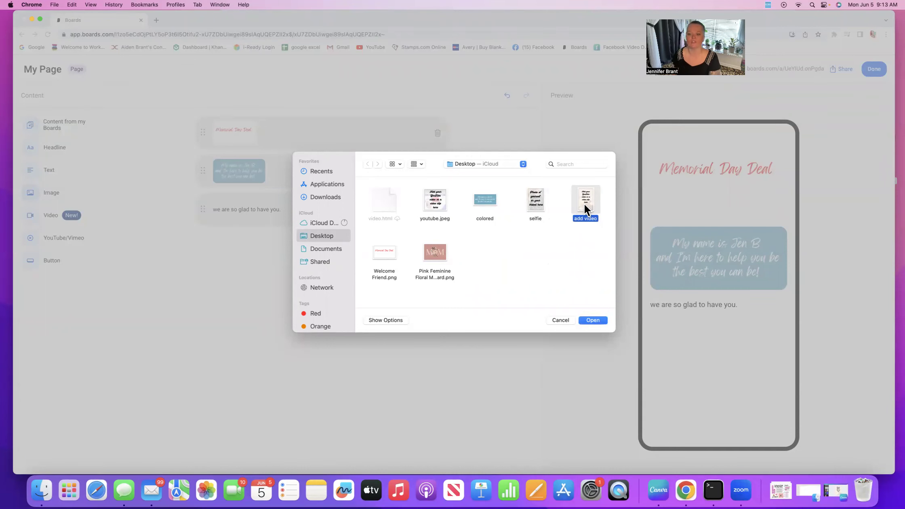
{"action": "left_click", "coordinate": [592, 320]}
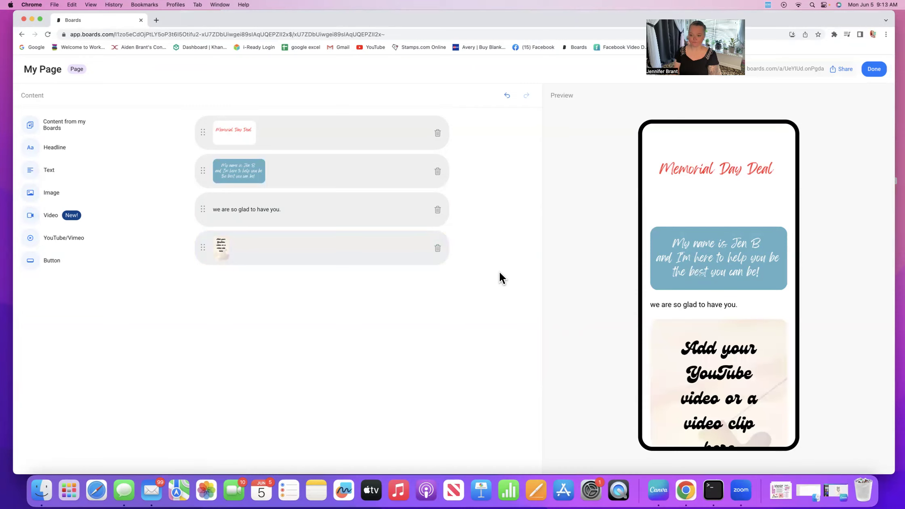
{"action": "scroll", "coordinate": [697, 246], "scroll_direction": "down", "scroll_amount": 1}
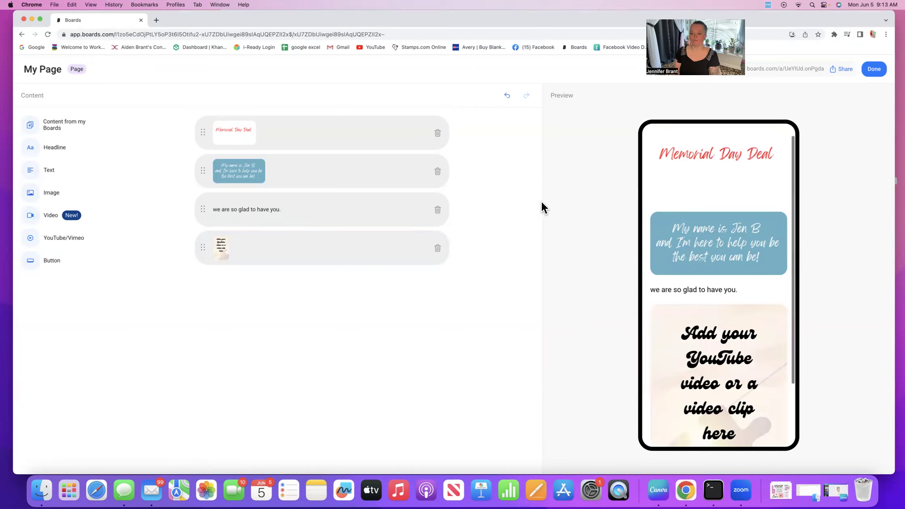
{"action": "scroll", "coordinate": [671, 257], "scroll_direction": "down", "scroll_amount": 4}
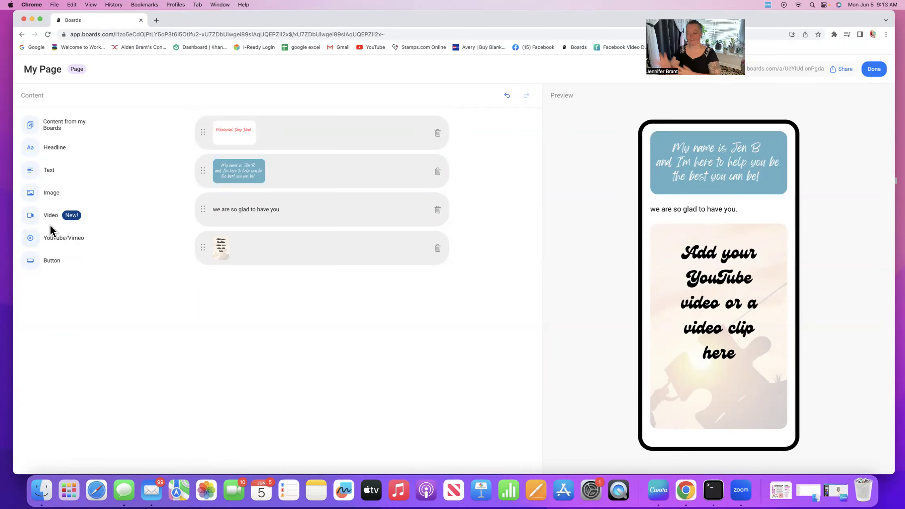
Step: Insert youtube.jpeg as a second video placeholder image at the bottom of the page
{"action": "left_click", "coordinate": [53, 192]}
{"action": "left_click", "coordinate": [434, 202]}
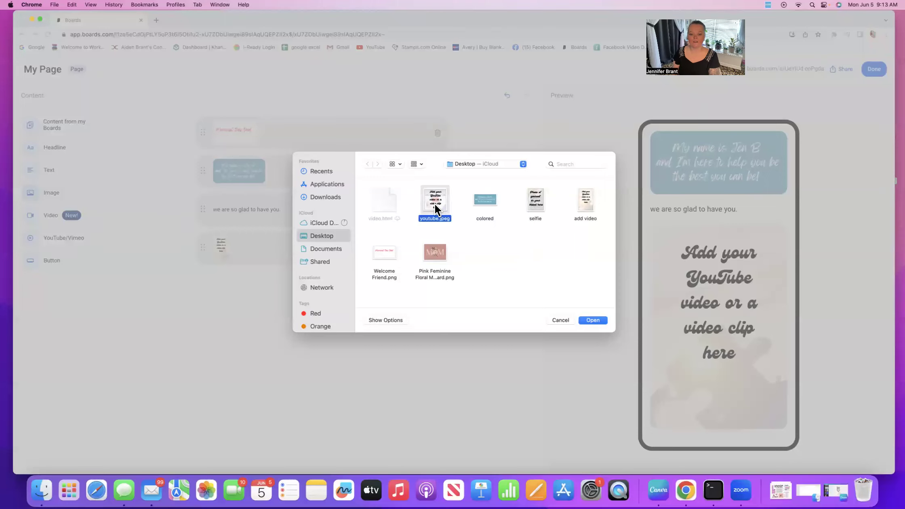
{"action": "left_click", "coordinate": [597, 319]}
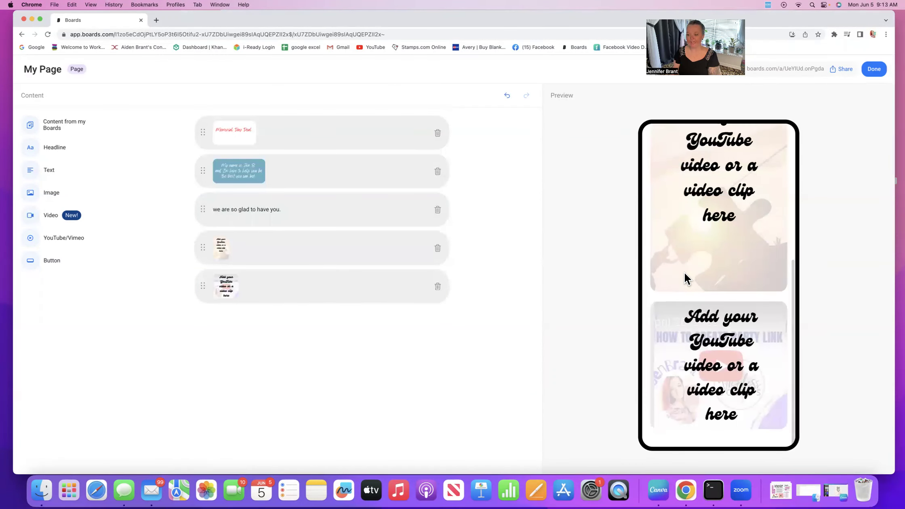
Step: Try adding a YouTube/Vimeo video with an empty link, then cancel it
{"action": "left_click", "coordinate": [35, 242]}
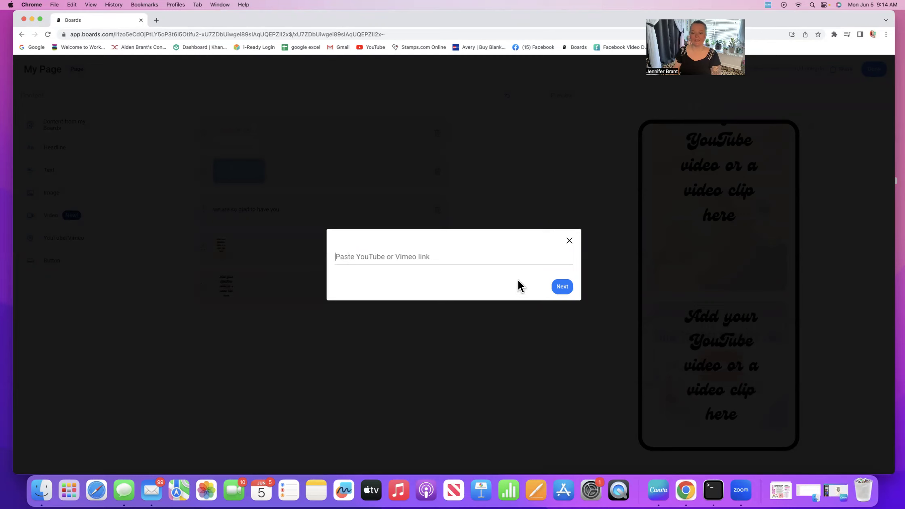
{"action": "left_click", "coordinate": [561, 286]}
{"action": "left_click", "coordinate": [569, 238]}
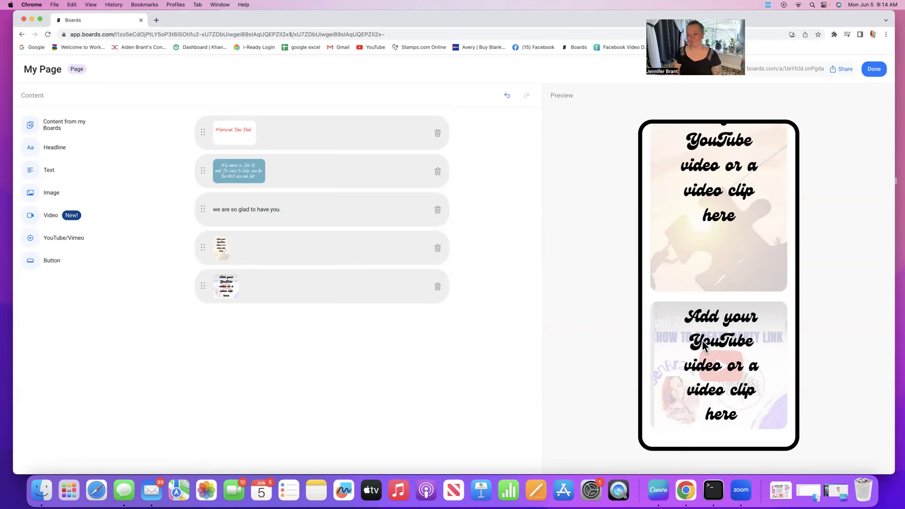
Step: Add a 'Call me' phone button with the phone number, removing its extra trailing digit
{"action": "left_click", "coordinate": [55, 262]}
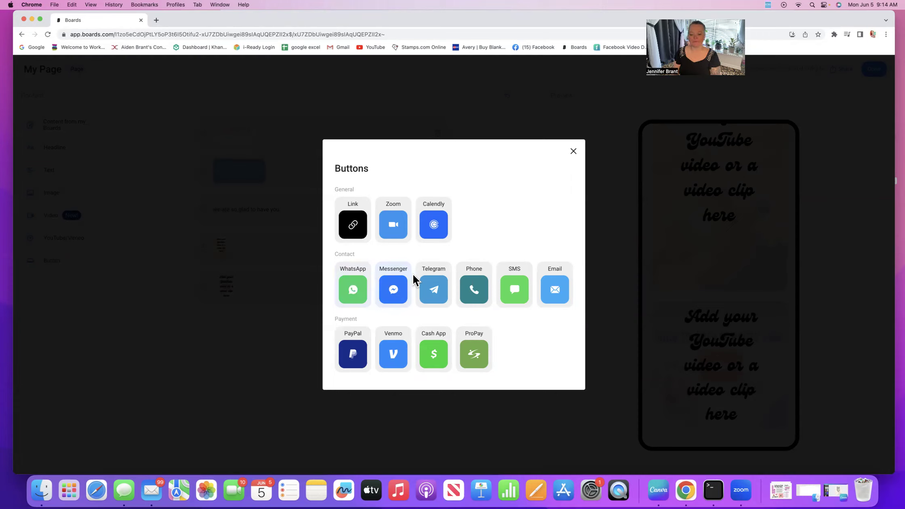
{"action": "left_click", "coordinate": [475, 294]}
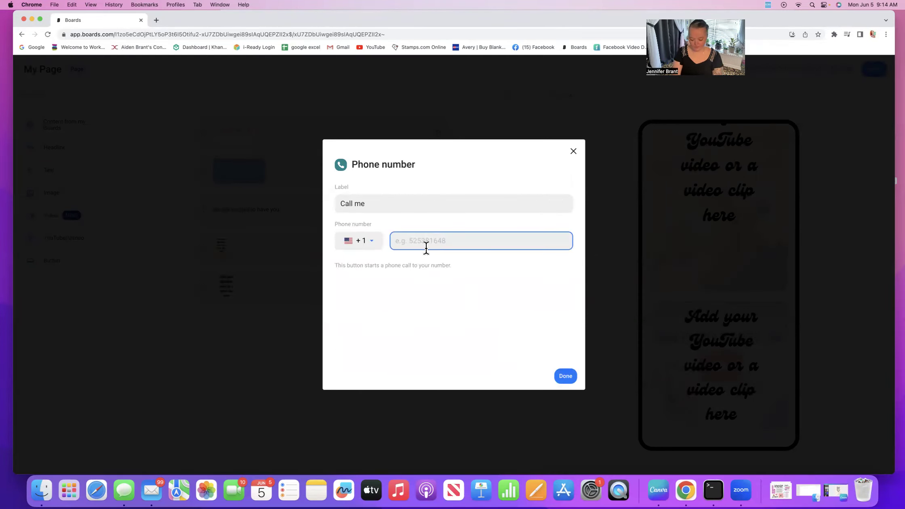
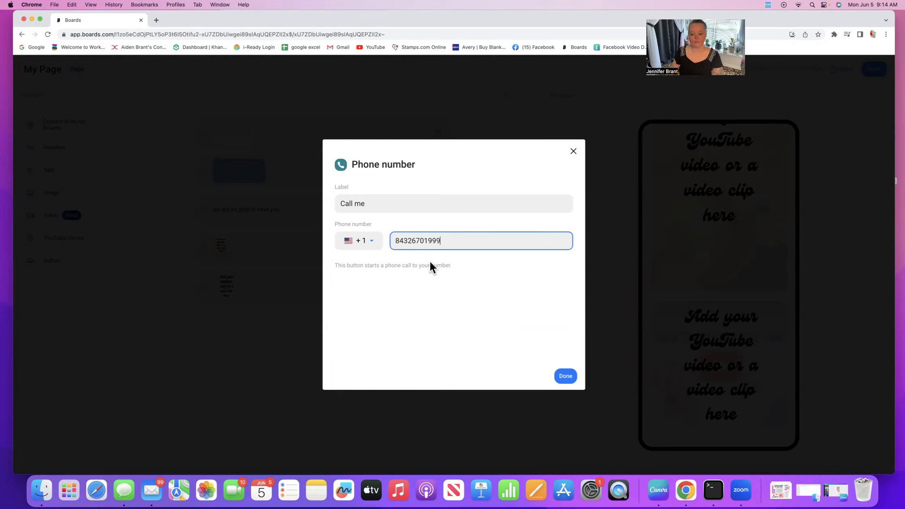
{"action": "left_click", "coordinate": [567, 378]}
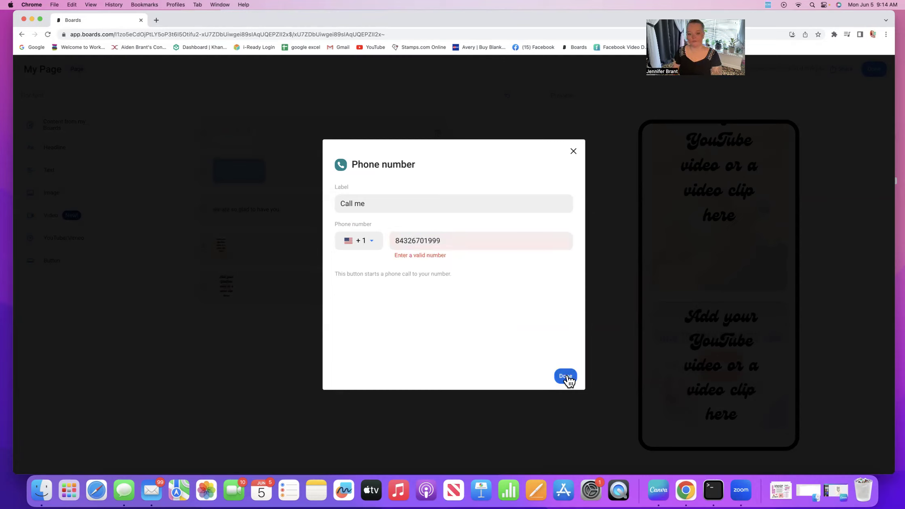
{"action": "left_click", "coordinate": [446, 241]}
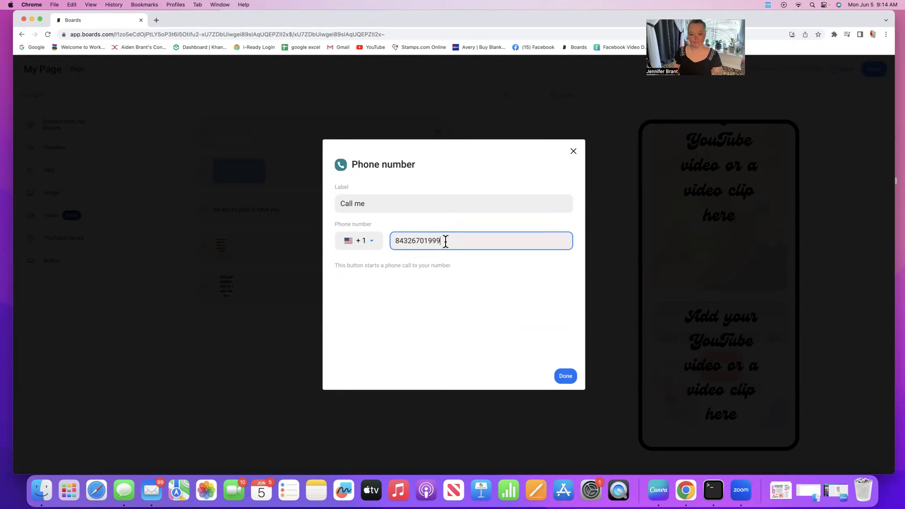
{"action": "key", "text": "BackSpace"}
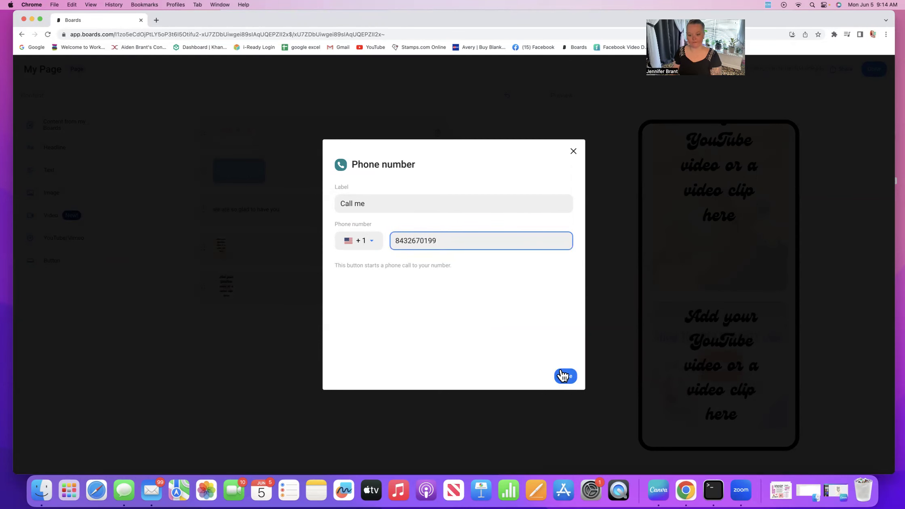
{"action": "left_click", "coordinate": [563, 376]}
{"action": "scroll", "coordinate": [677, 359], "scroll_direction": "down", "scroll_amount": 3}
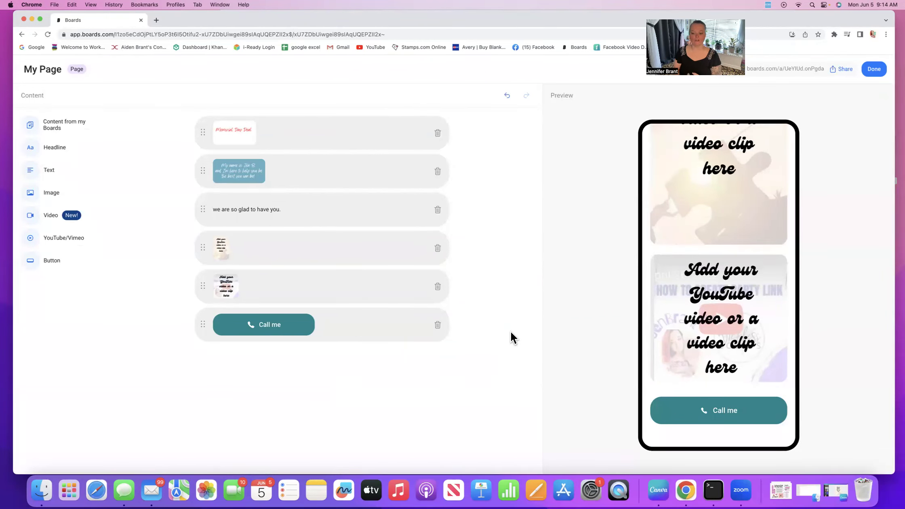
Step: Add a 'Send me an Email' button with the contact's e-mail address below 'Call me'
{"action": "left_click", "coordinate": [56, 255]}
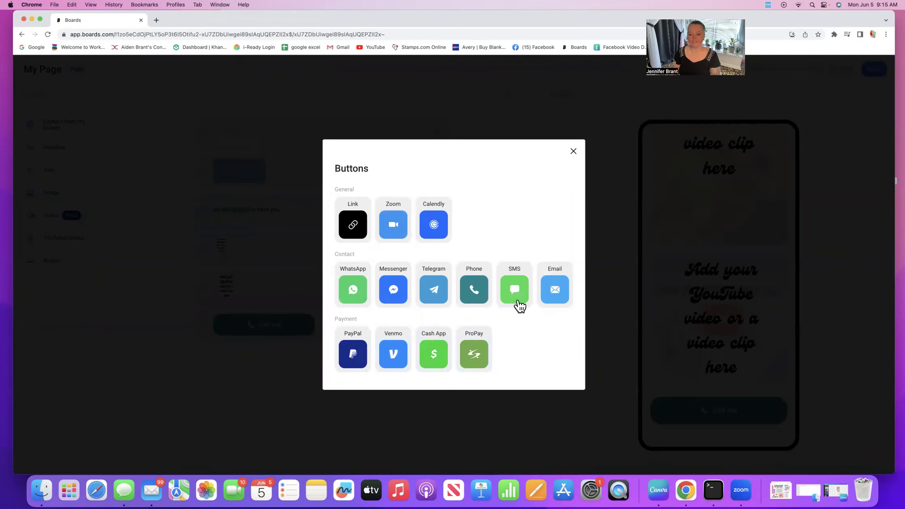
{"action": "left_click", "coordinate": [555, 293]}
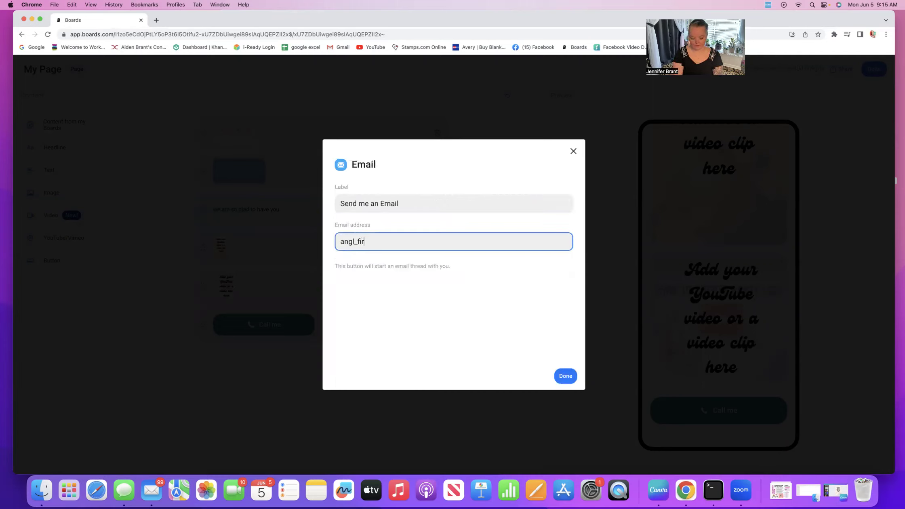
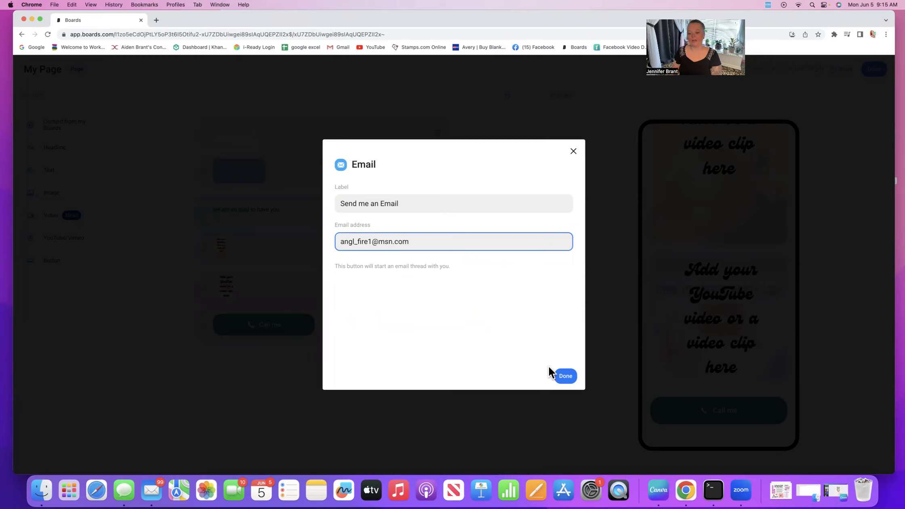
{"action": "left_click", "coordinate": [565, 376]}
{"action": "scroll", "coordinate": [733, 325], "scroll_direction": "down", "scroll_amount": 2}
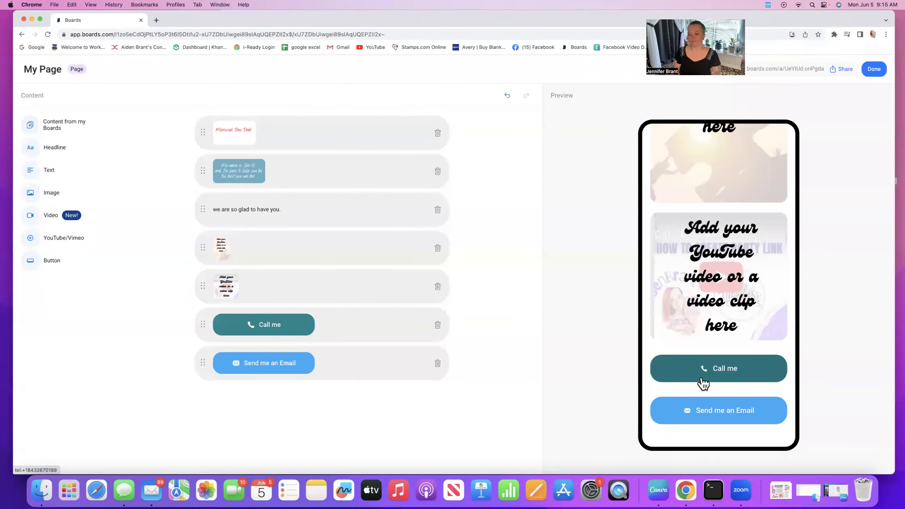
{"action": "scroll", "coordinate": [701, 371], "scroll_direction": "up", "scroll_amount": 2}
{"action": "scroll", "coordinate": [701, 371], "scroll_direction": "down", "scroll_amount": 3}
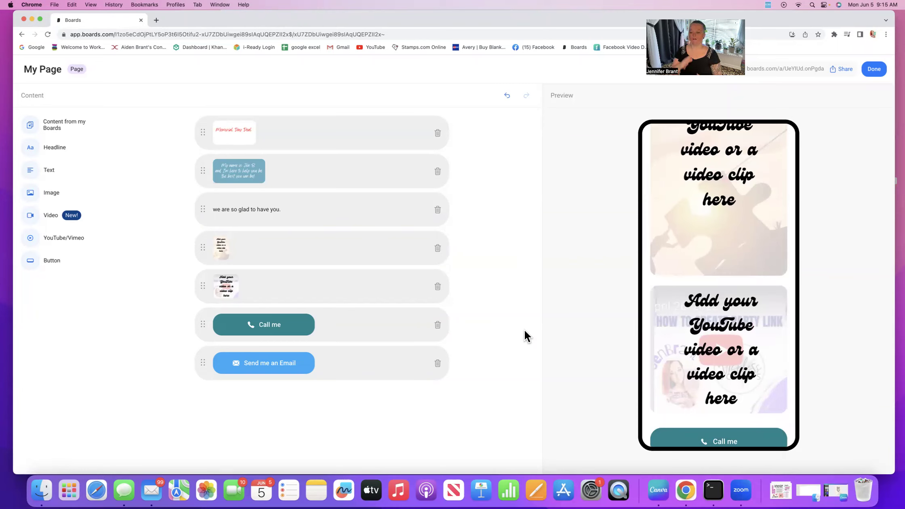
Step: Add a 'Visit my website' link button pointing to amazon.com, correcting the mistyped address
{"action": "left_click", "coordinate": [49, 263]}
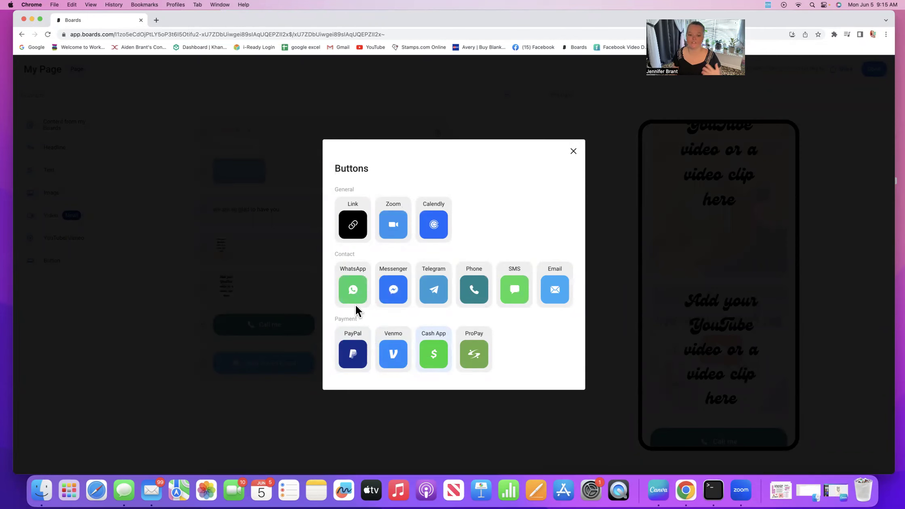
{"action": "left_click", "coordinate": [571, 151]}
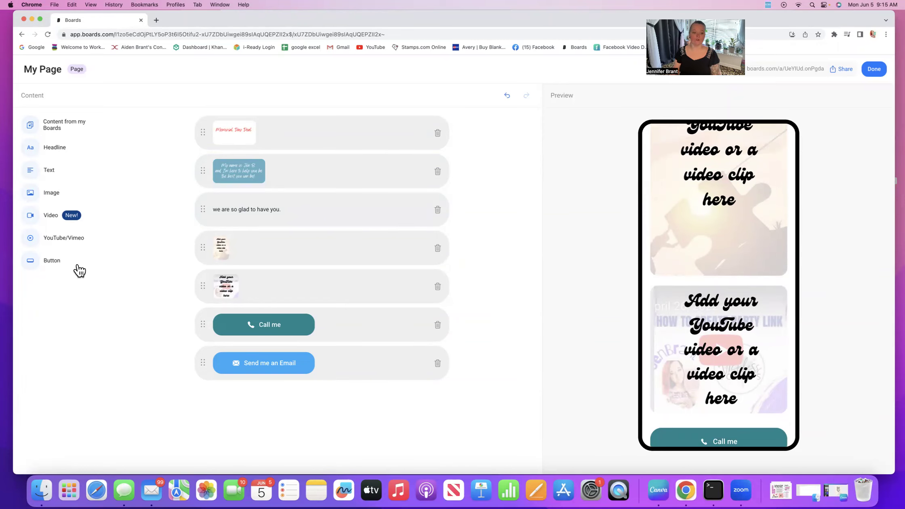
{"action": "left_click", "coordinate": [64, 262]}
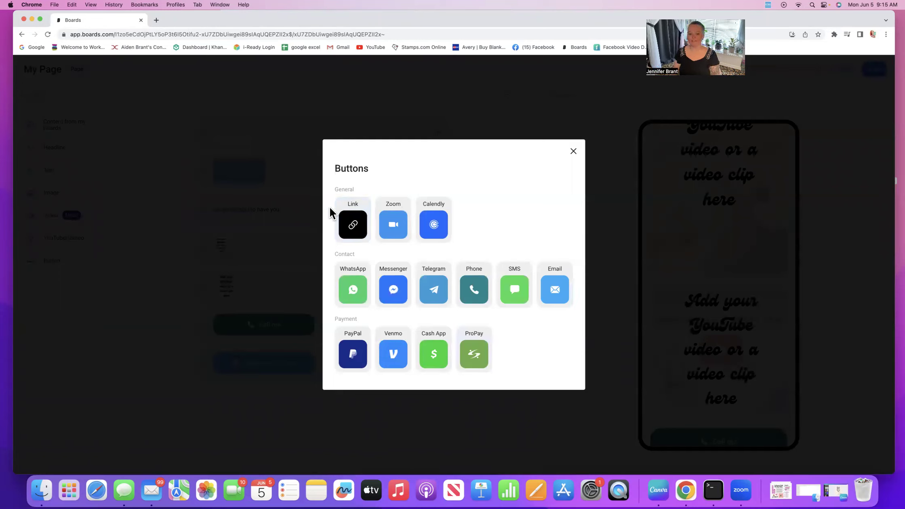
{"action": "left_click", "coordinate": [355, 226]}
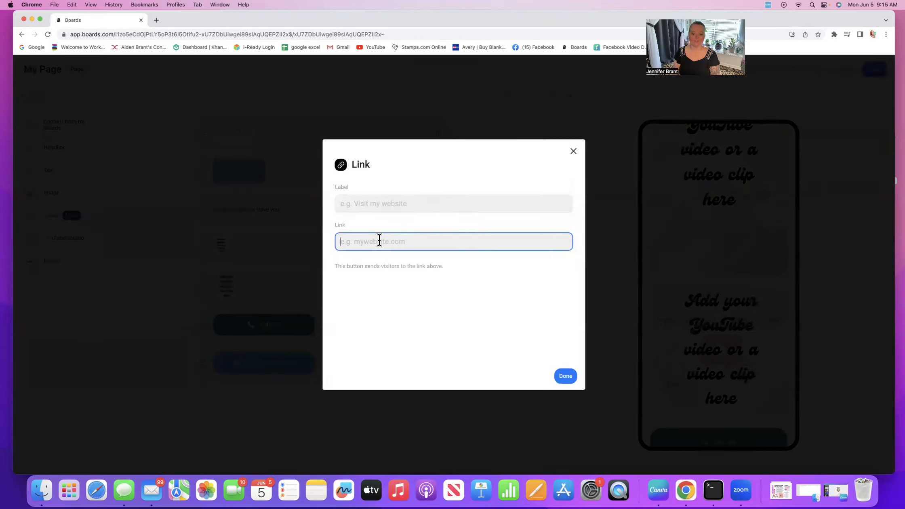
{"action": "type", "text": "amzon.conm"}
{"action": "key", "text": "BackSpace"}
{"action": "key", "text": "BackSpace"}
{"action": "key", "text": "BackSpace"}
{"action": "key", "text": "BackSpace"}
{"action": "key", "text": "BackSpace"}
{"action": "key", "text": "BackSpace"}
{"action": "key", "text": "BackSpace"}
{"action": "key", "text": "BackSpace"}
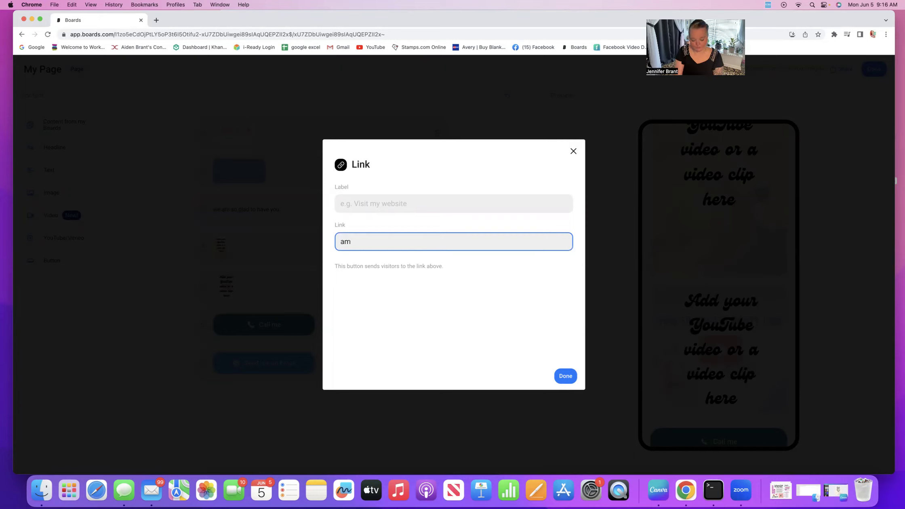
{"action": "type", "text": "azon.com"}
{"action": "left_click", "coordinate": [569, 372]}
Step: Test the amazon.com button in the preview, then return to the page editor
{"action": "scroll", "coordinate": [683, 309], "scroll_direction": "down", "scroll_amount": 3}
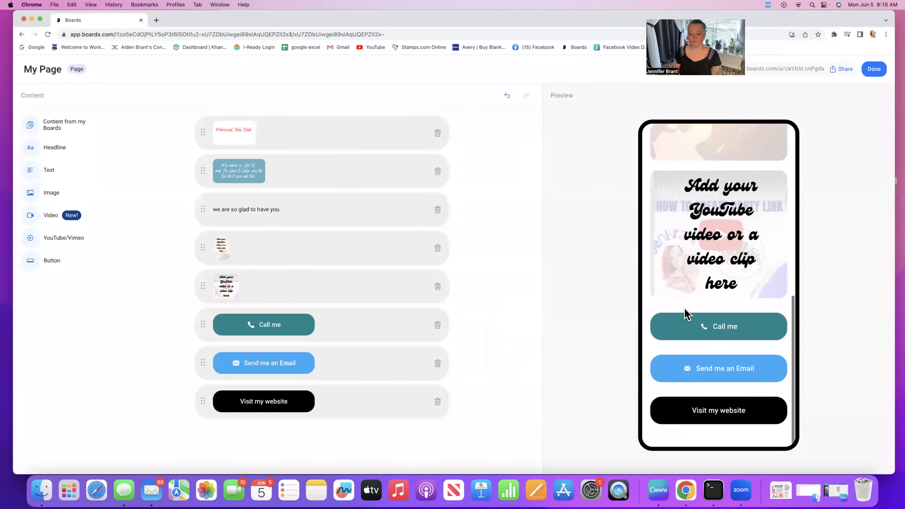
{"action": "left_click", "coordinate": [718, 412]}
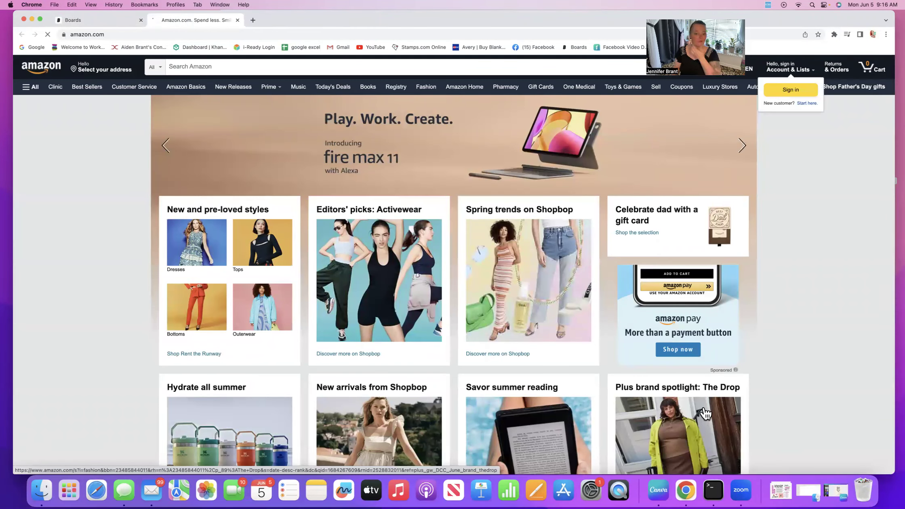
{"action": "left_click", "coordinate": [100, 24]}
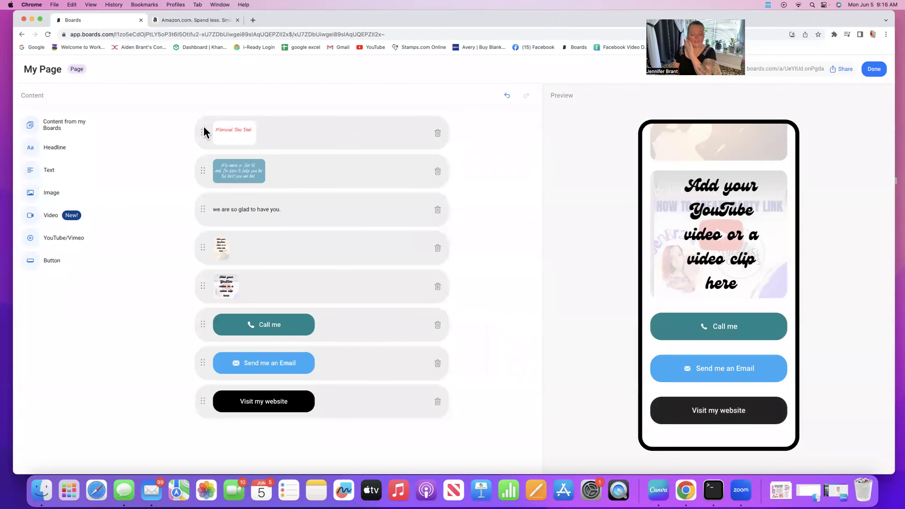
{"action": "left_click", "coordinate": [698, 369]}
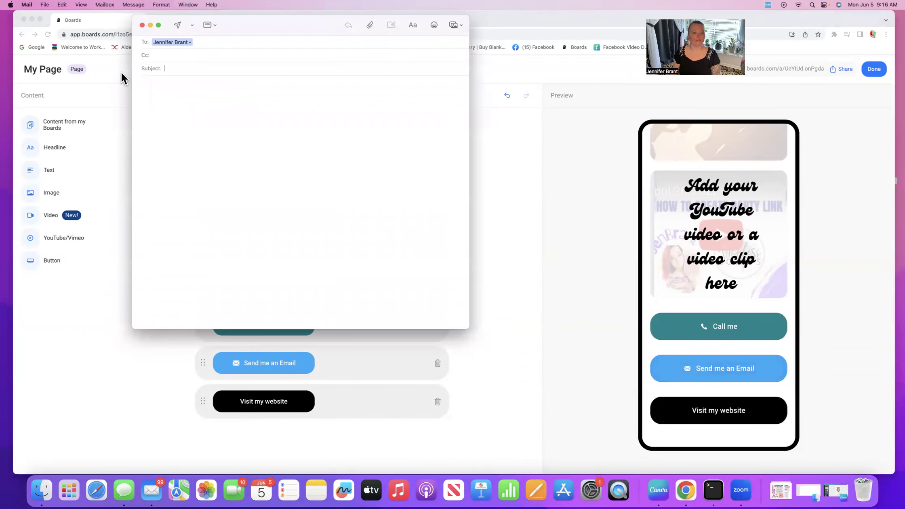
{"action": "left_click", "coordinate": [142, 25]}
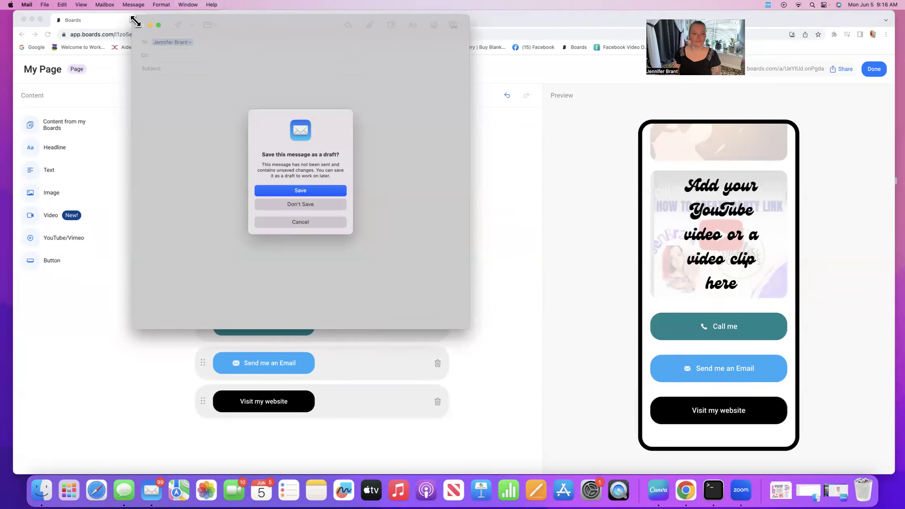
{"action": "left_click", "coordinate": [301, 222]}
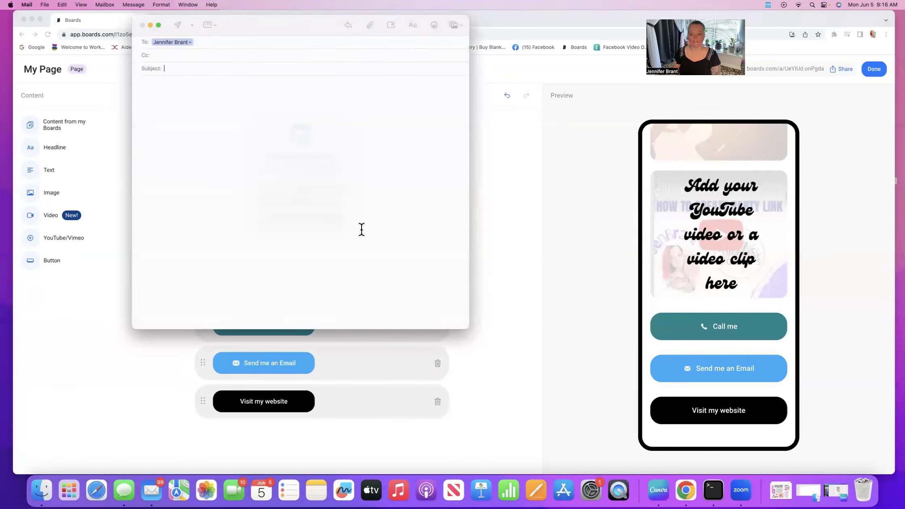
{"action": "left_click", "coordinate": [142, 25]}
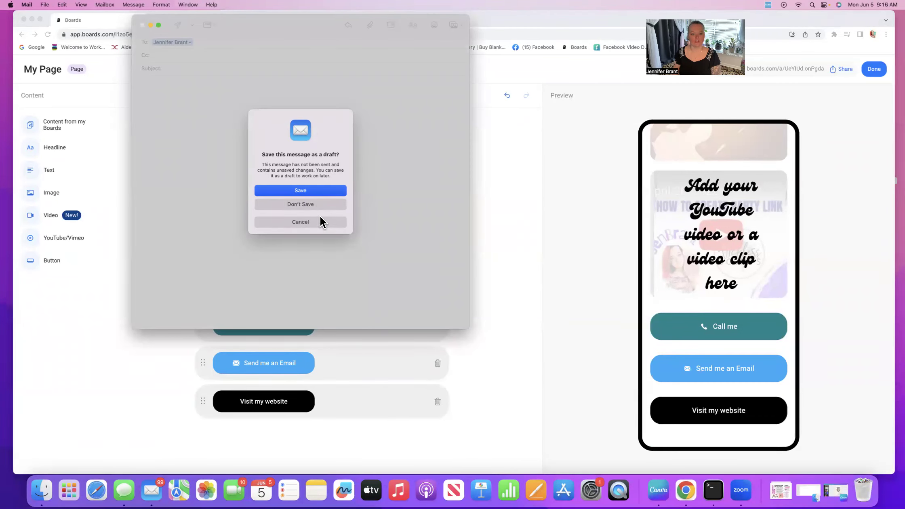
{"action": "left_click", "coordinate": [325, 203]}
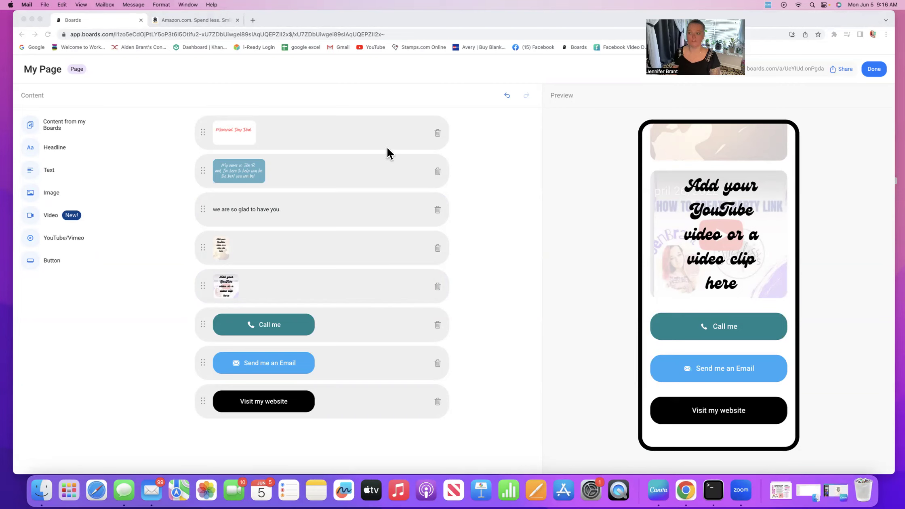
Step: Finish editing My Page, then preview the My Page card and close the preview
{"action": "left_click", "coordinate": [880, 68]}
{"action": "left_click", "coordinate": [875, 70]}
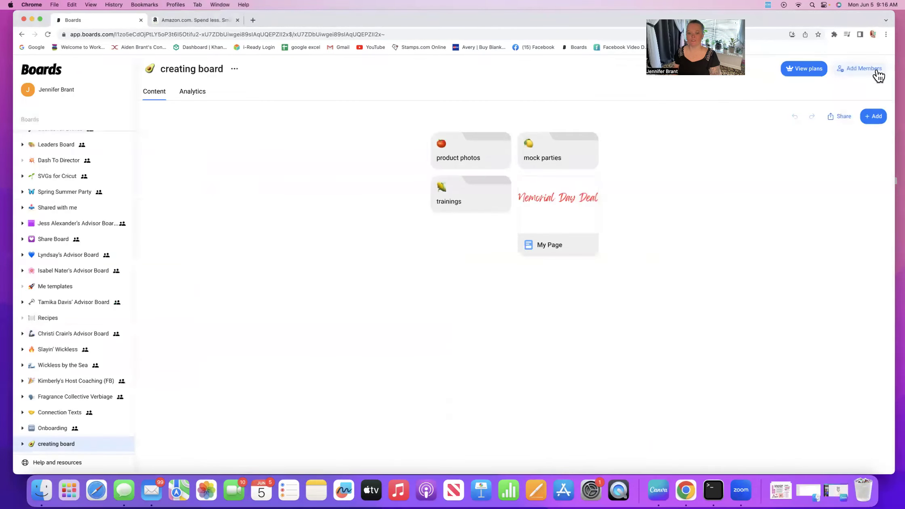
{"action": "left_click", "coordinate": [559, 222]}
{"action": "scroll", "coordinate": [557, 220], "scroll_direction": "down", "scroll_amount": 5}
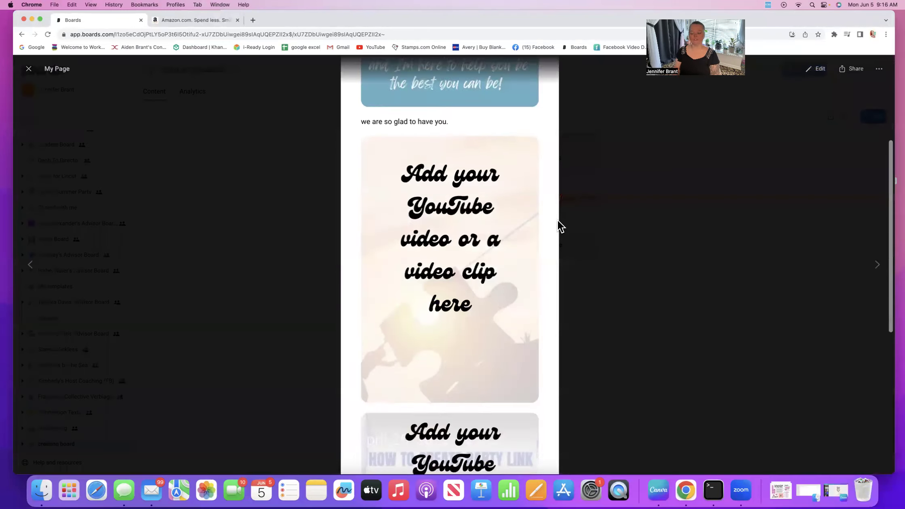
{"action": "scroll", "coordinate": [558, 221], "scroll_direction": "down", "scroll_amount": 5}
{"action": "scroll", "coordinate": [559, 226], "scroll_direction": "up", "scroll_amount": 10}
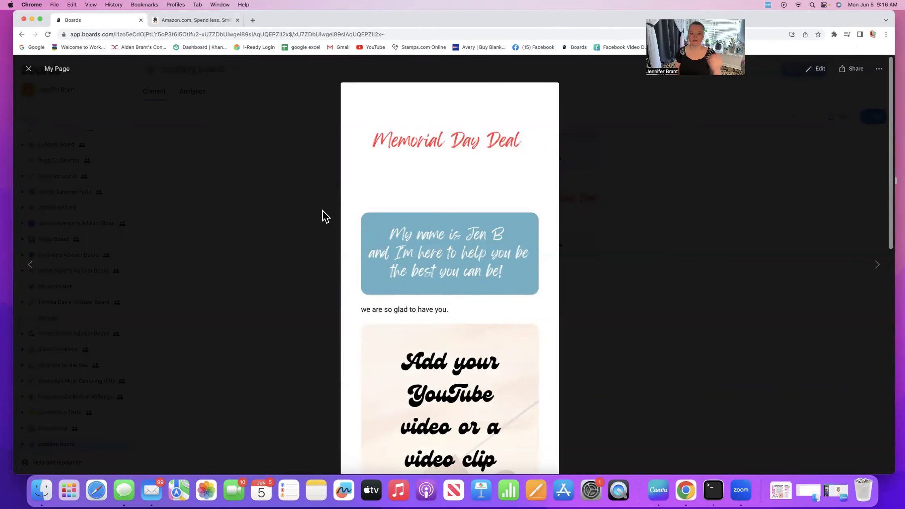
{"action": "left_click", "coordinate": [29, 69]}
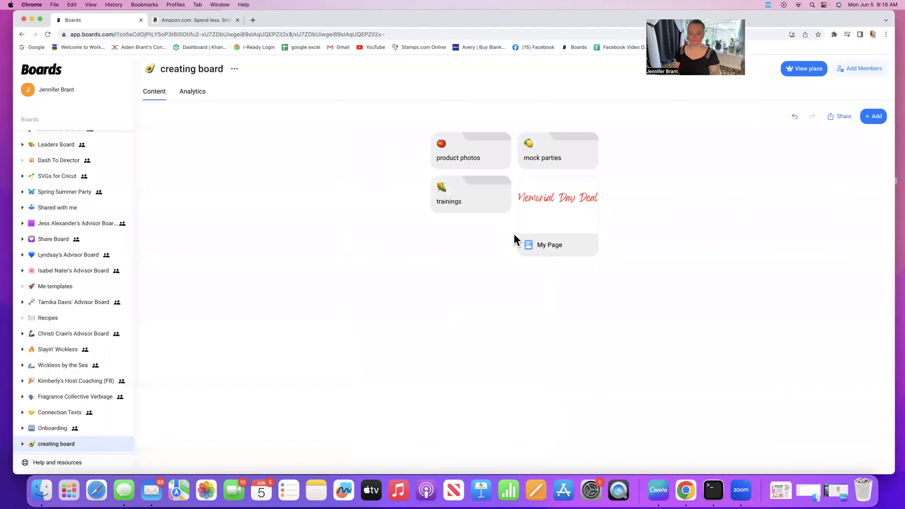
Step: Add a text note reading 'hello there' to the creating board
{"action": "left_click", "coordinate": [872, 117]}
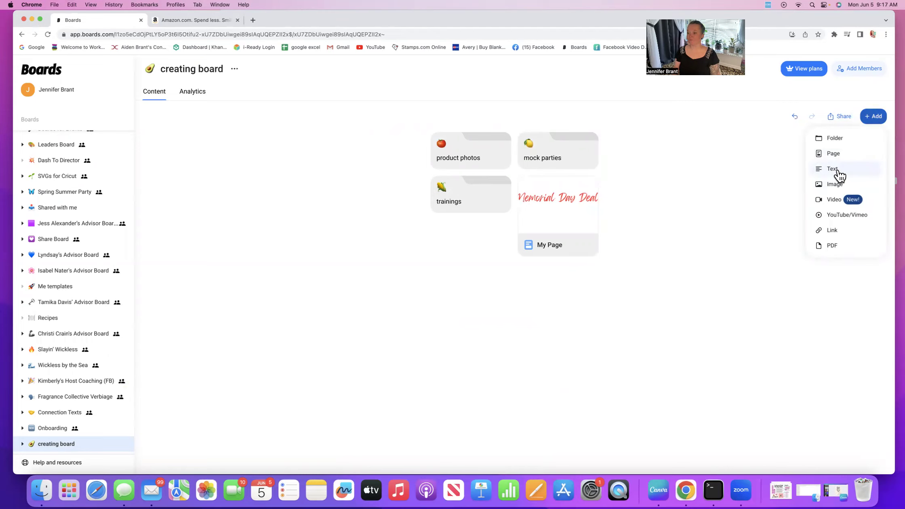
{"action": "left_click", "coordinate": [839, 175]}
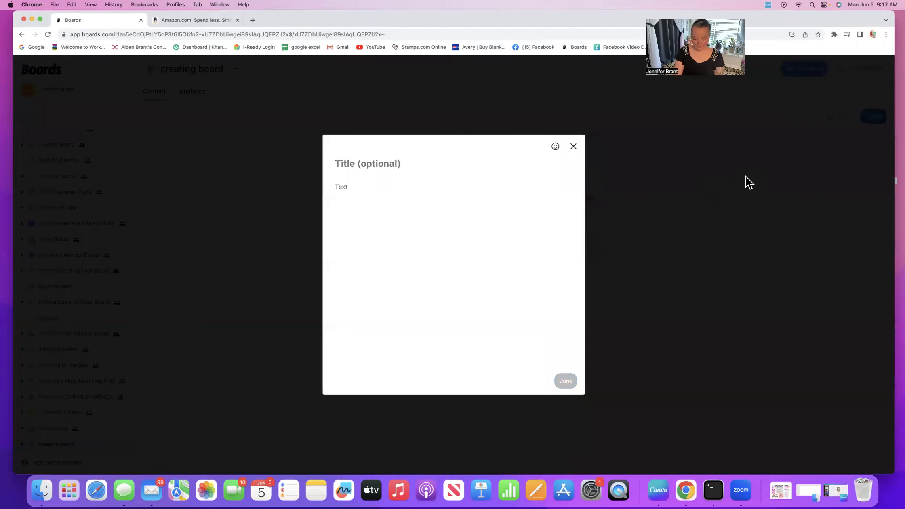
{"action": "type", "text": "hello there"}
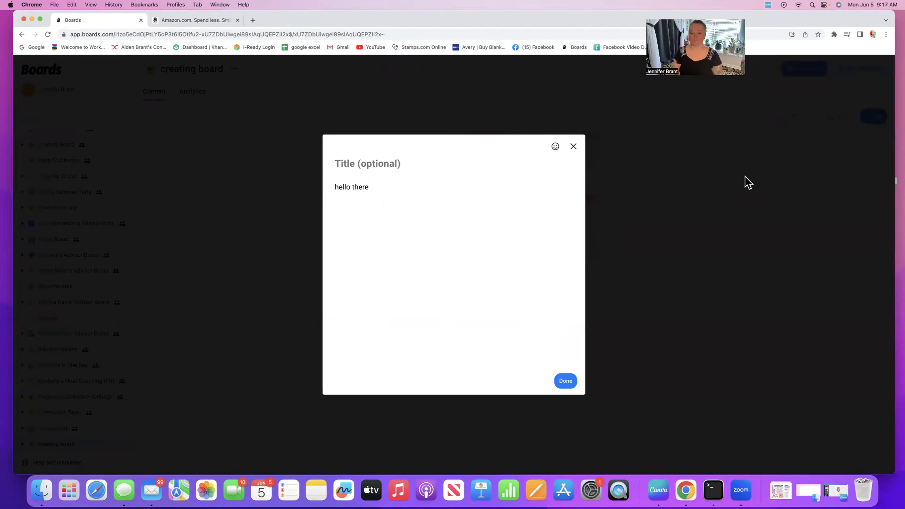
{"action": "left_click", "coordinate": [567, 379]}
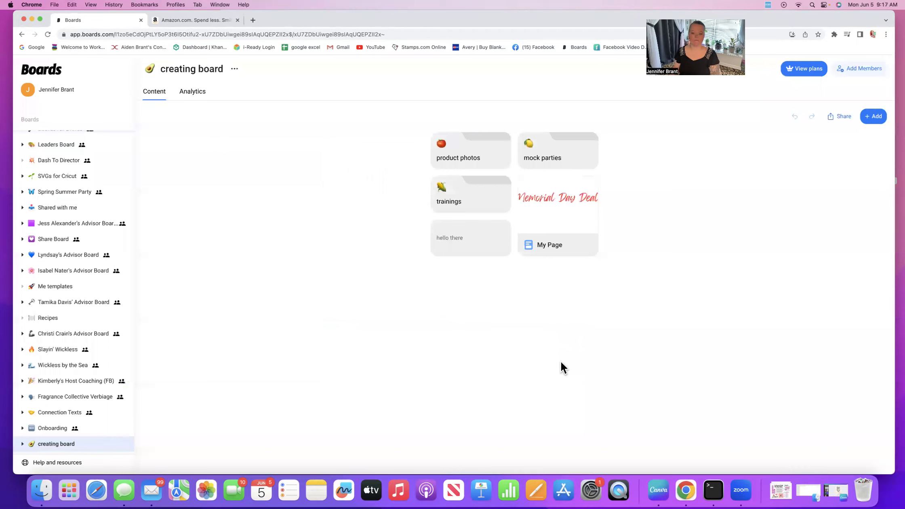
Step: Open the 'hello there' note to view it, then close it
{"action": "left_click", "coordinate": [473, 248]}
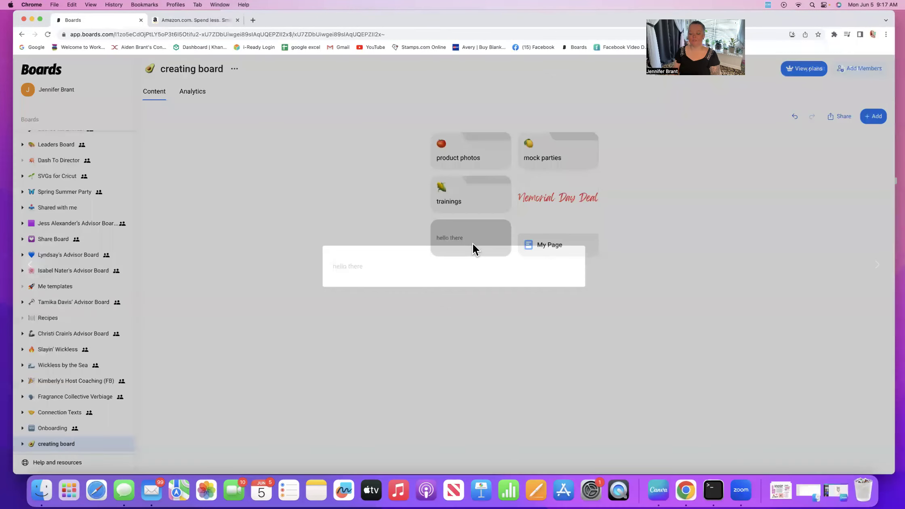
{"action": "left_click", "coordinate": [473, 244]}
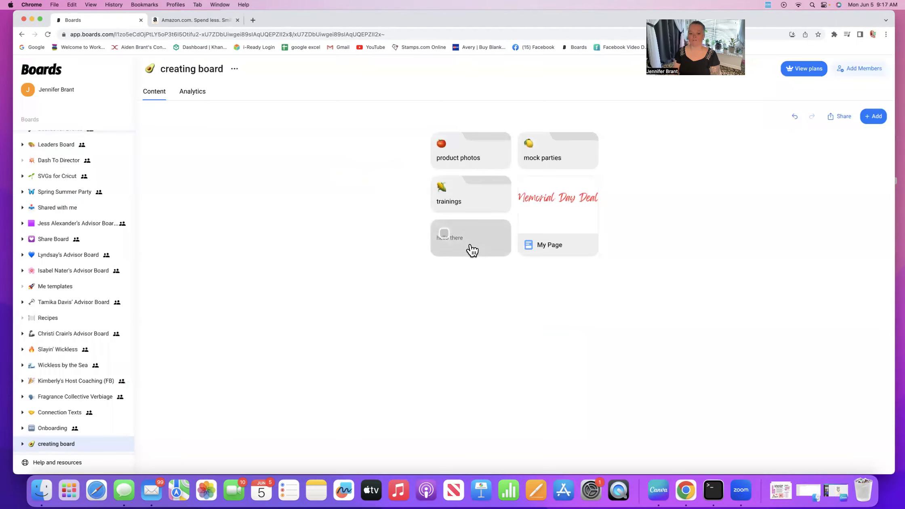
{"action": "left_click", "coordinate": [448, 245]}
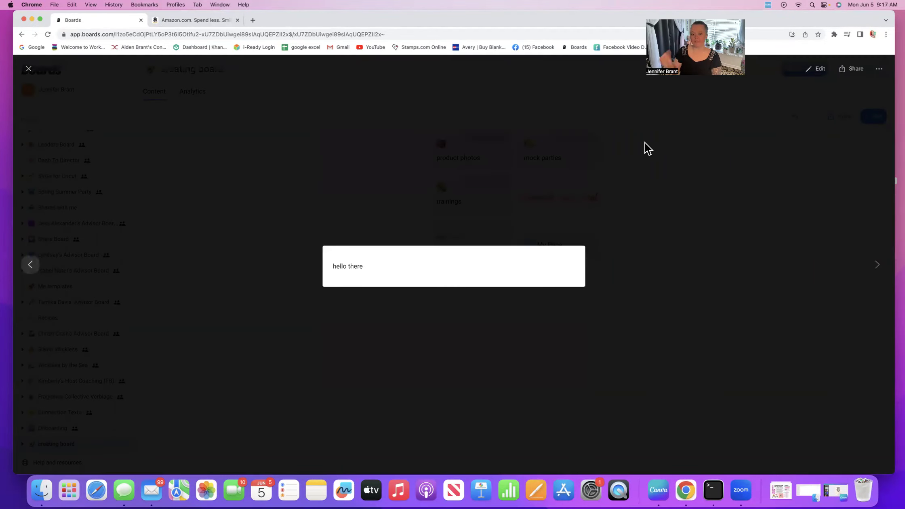
{"action": "left_click", "coordinate": [26, 69]}
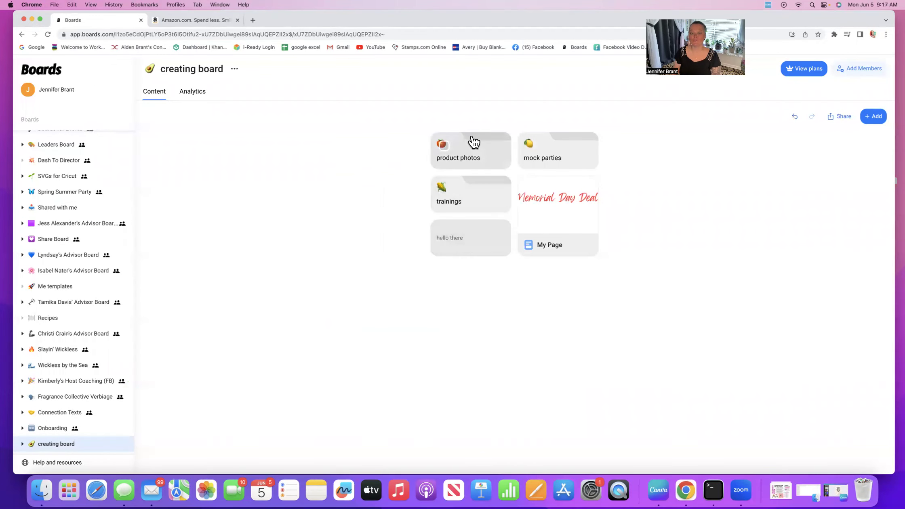
Step: In the mock parties folder, add a note 'hello there so glad you are here' and view it full screen
{"action": "left_click", "coordinate": [540, 161]}
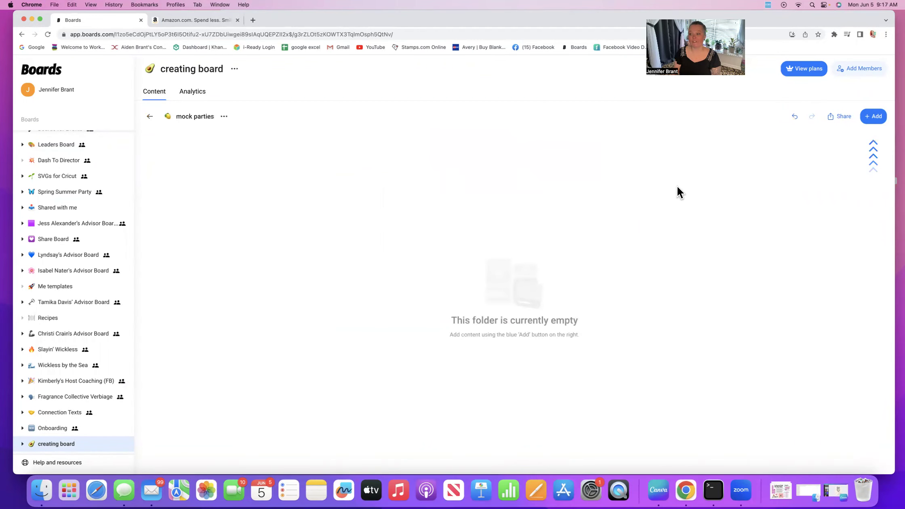
{"action": "left_click", "coordinate": [872, 117]}
{"action": "left_click", "coordinate": [835, 166]}
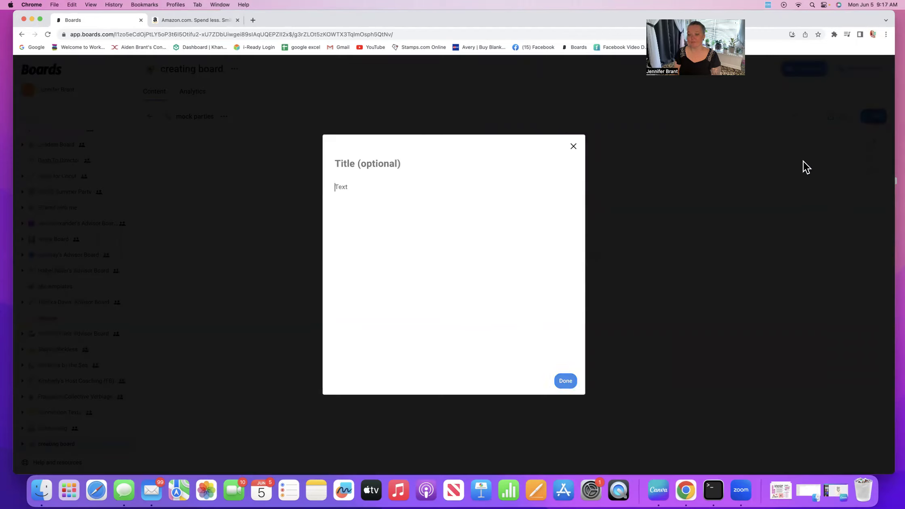
{"action": "type", "text": "hell"}
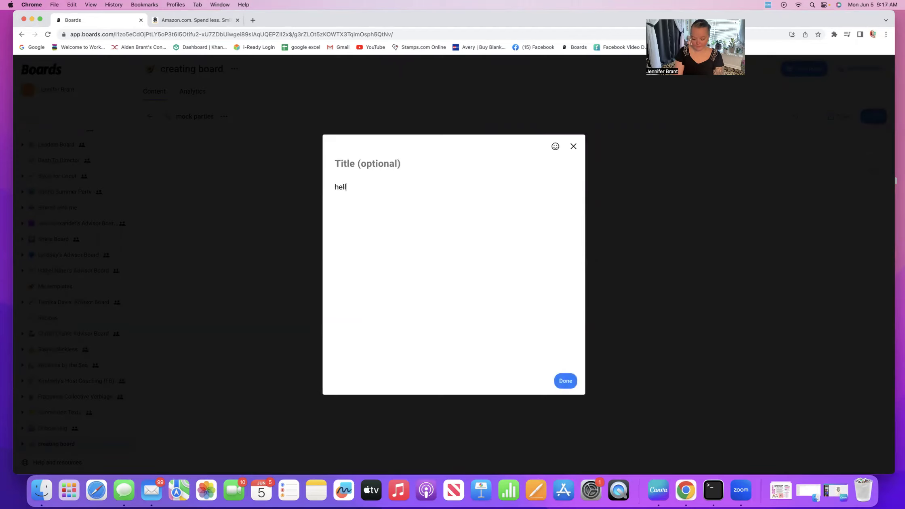
{"action": "type", "text": "o there"}
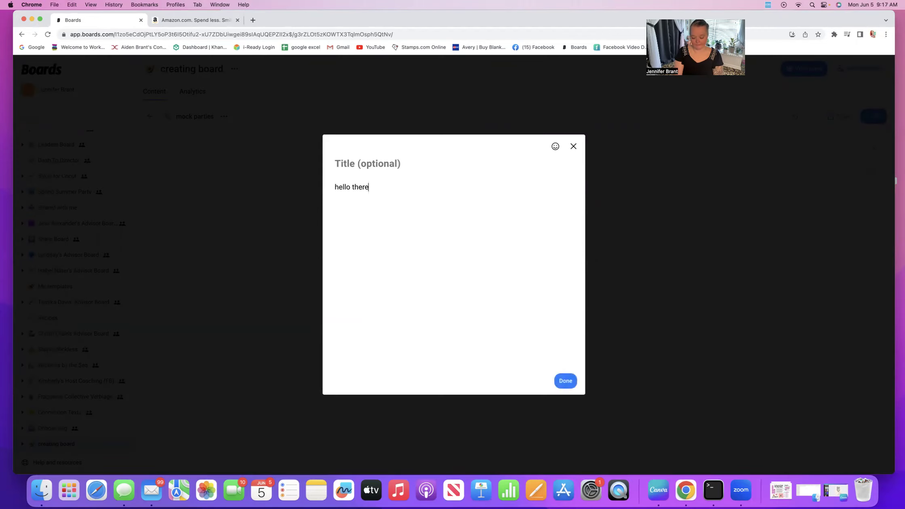
{"action": "type", "text": " so glad you are here"}
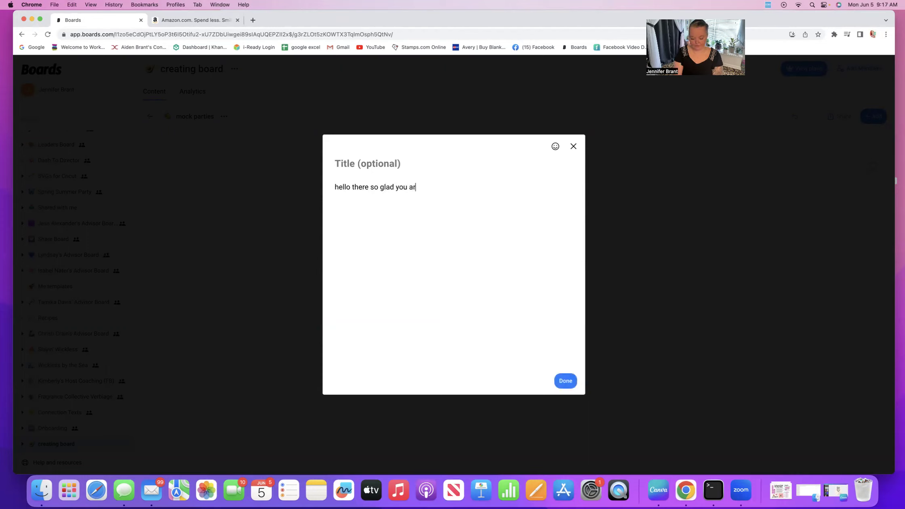
{"action": "left_click", "coordinate": [565, 381]}
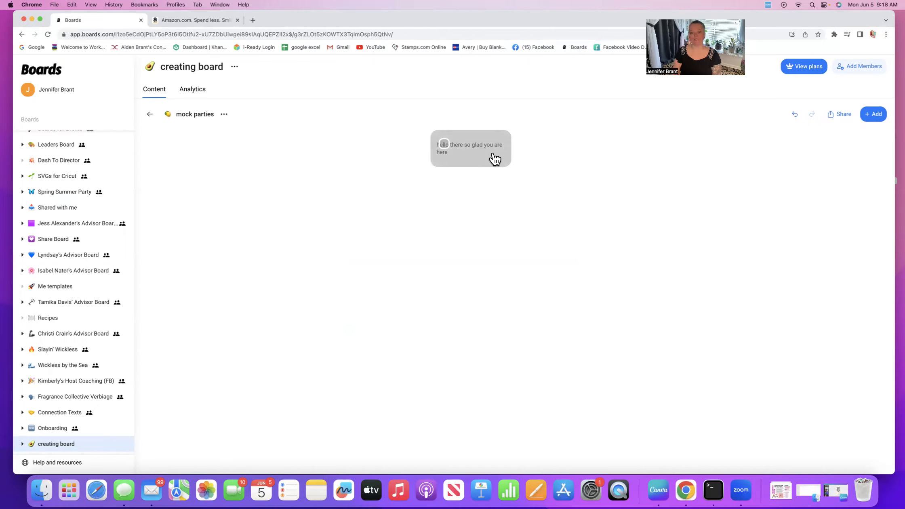
{"action": "left_click", "coordinate": [494, 157]}
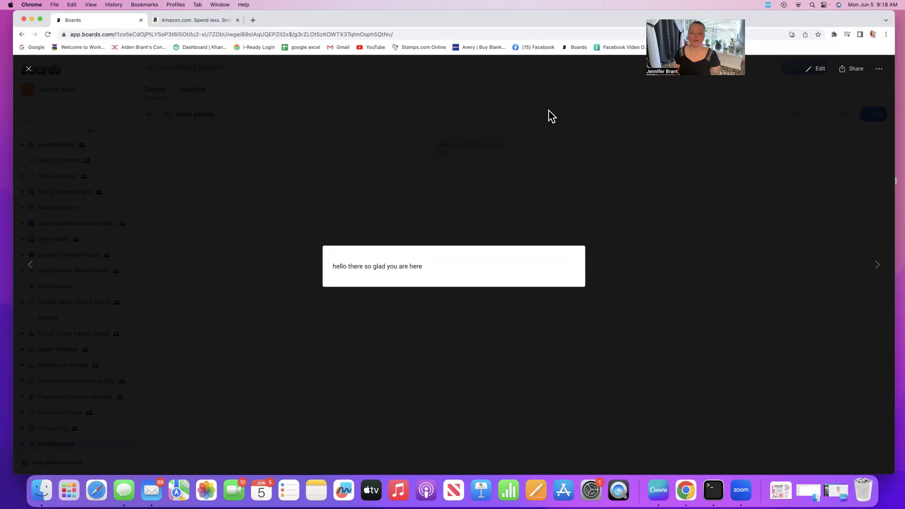
Step: Back on the creating board, upload the Pink Feminine Floral M image as a new card
{"action": "left_click", "coordinate": [29, 69]}
{"action": "left_click", "coordinate": [155, 115]}
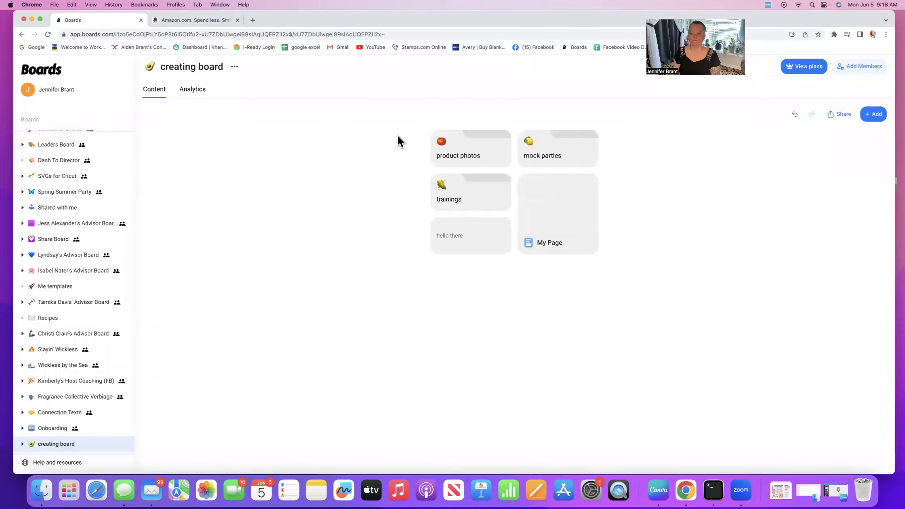
{"action": "left_click", "coordinate": [877, 116]}
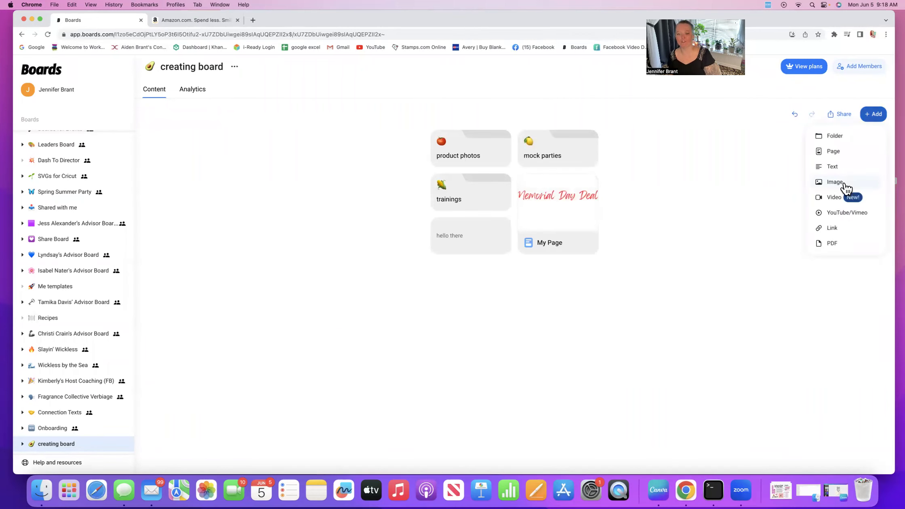
{"action": "left_click", "coordinate": [845, 184]}
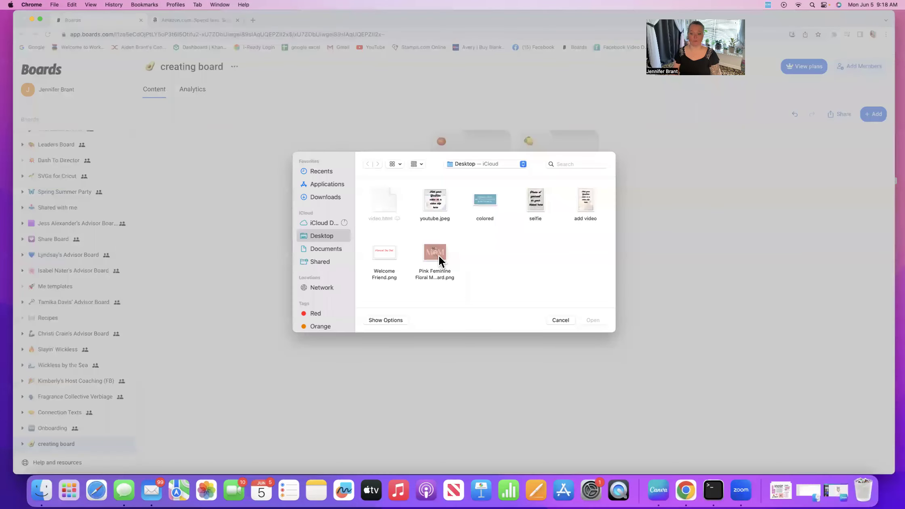
{"action": "left_click", "coordinate": [439, 255]}
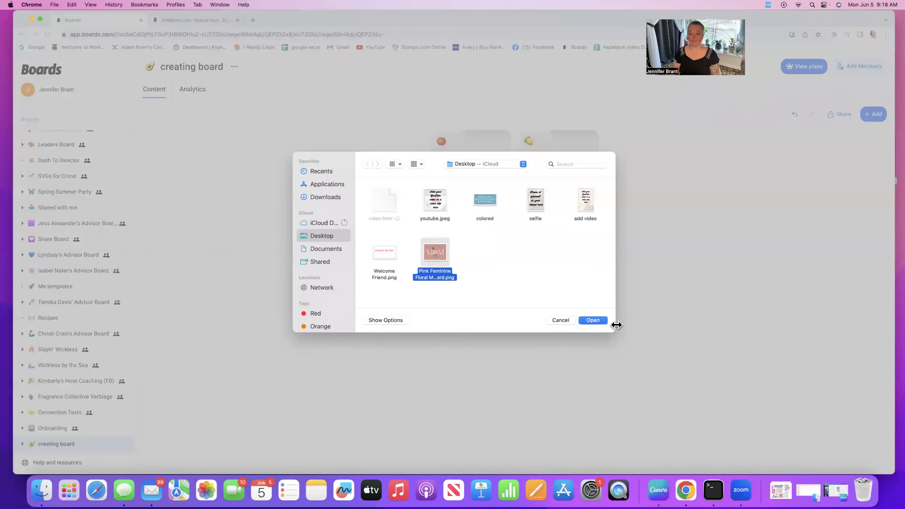
{"action": "left_click", "coordinate": [604, 321]}
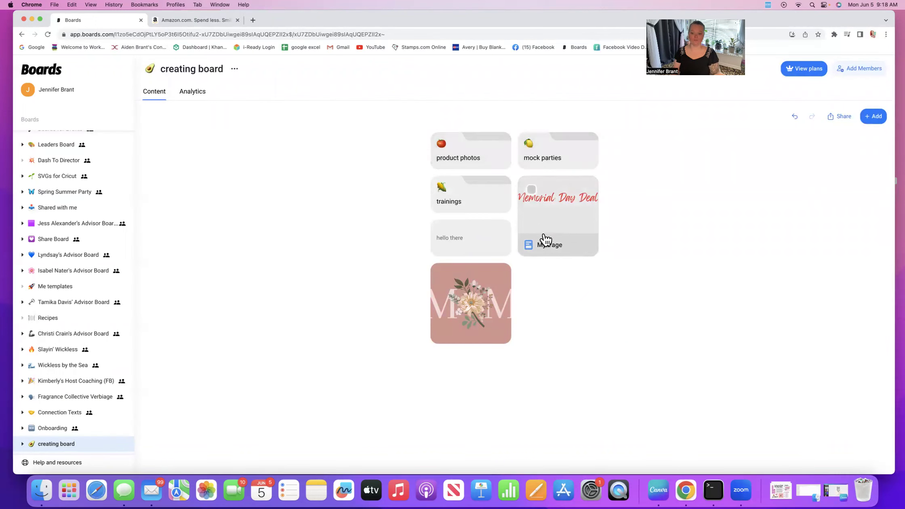
{"action": "left_click", "coordinate": [482, 170]}
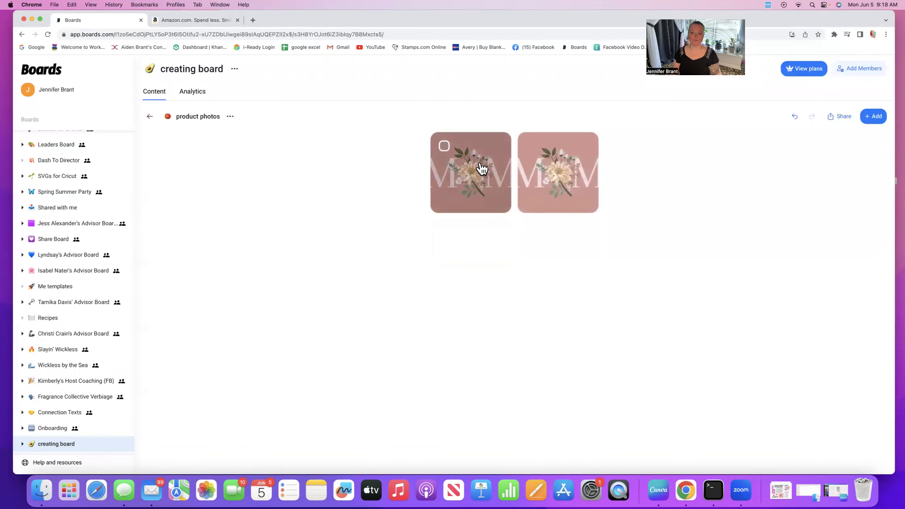
{"action": "left_click", "coordinate": [153, 117]}
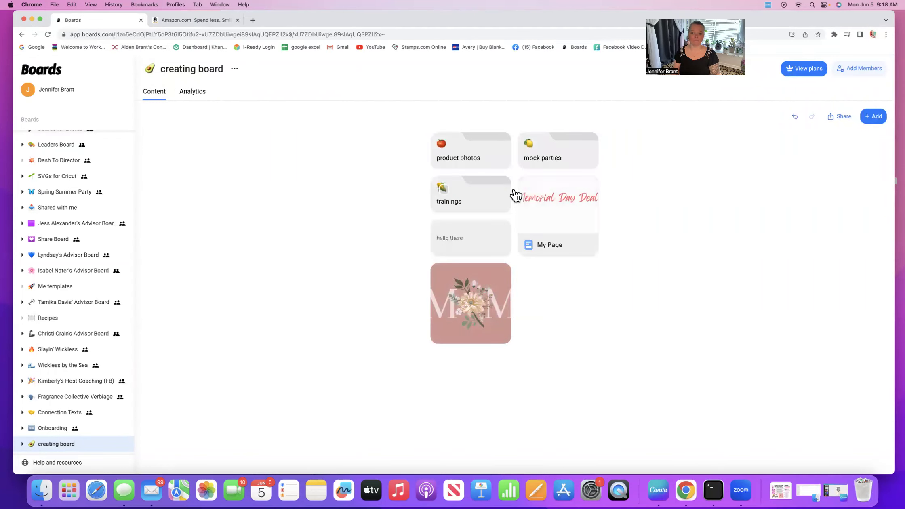
Step: Add the youtube.jpeg placeholder image as a new card beside the floral image
{"action": "left_click", "coordinate": [869, 118]}
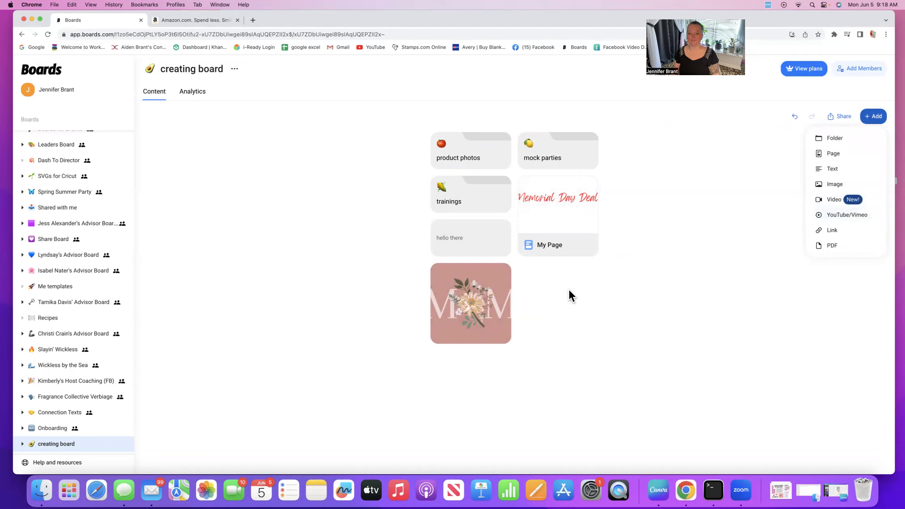
{"action": "left_click", "coordinate": [829, 184]}
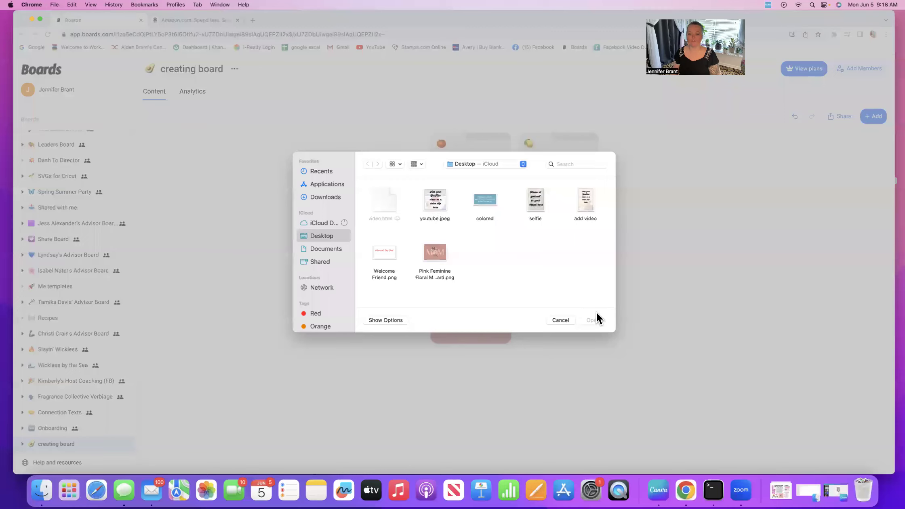
{"action": "left_click", "coordinate": [593, 320]}
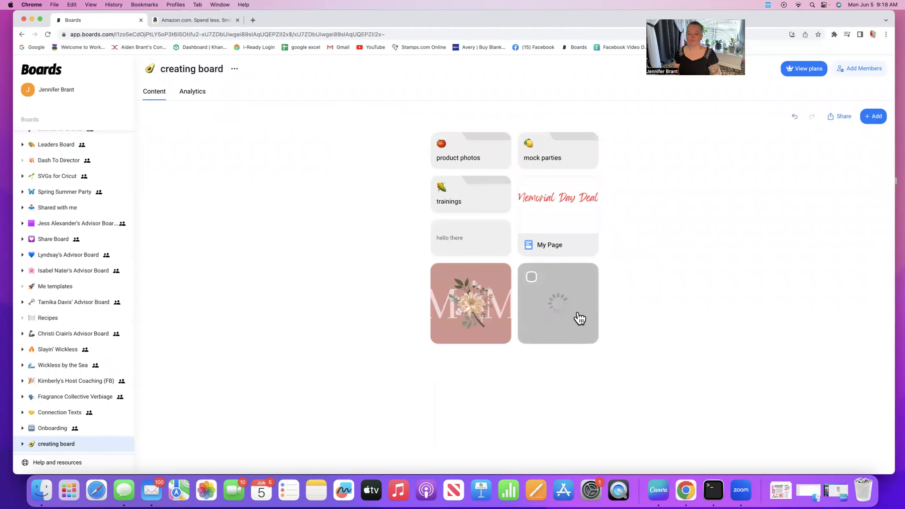
Step: Try adding a YouTube/Vimeo video, then cancel without entering a link
{"action": "left_click", "coordinate": [867, 118]}
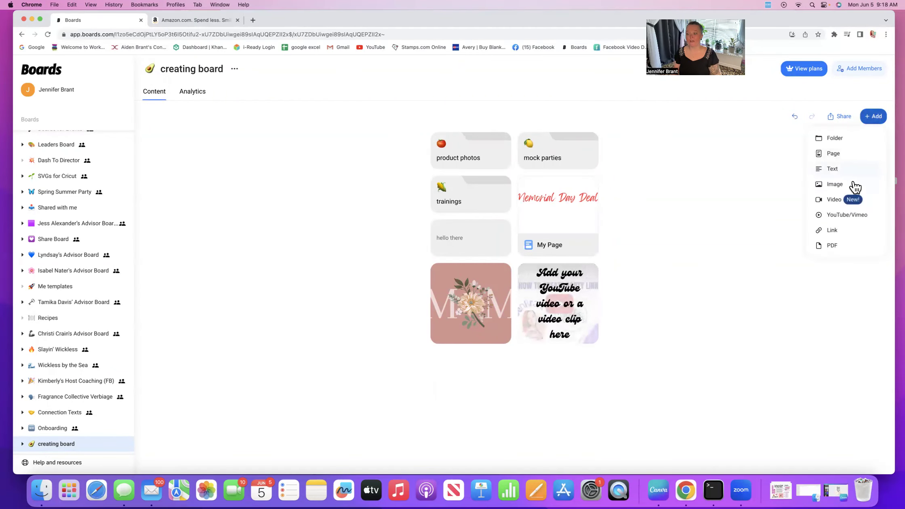
{"action": "left_click", "coordinate": [846, 215]}
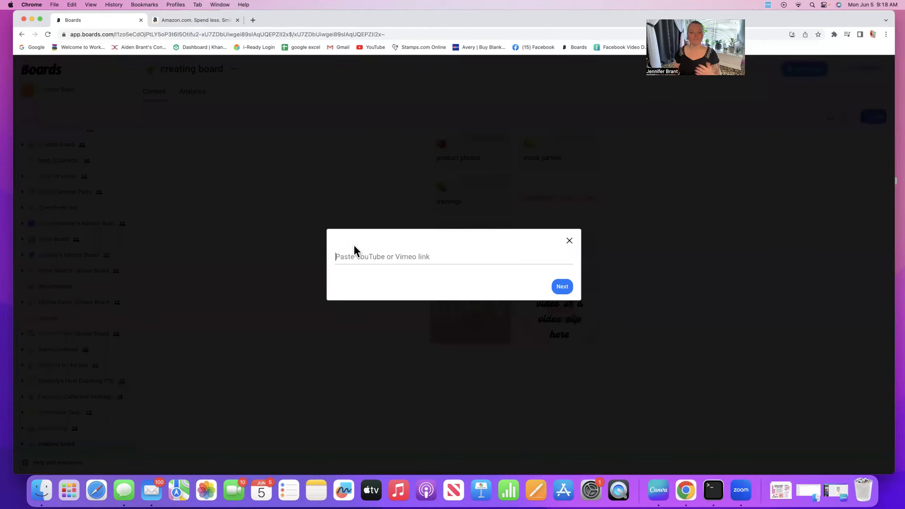
{"action": "left_click", "coordinate": [562, 287]}
{"action": "left_click", "coordinate": [569, 241]}
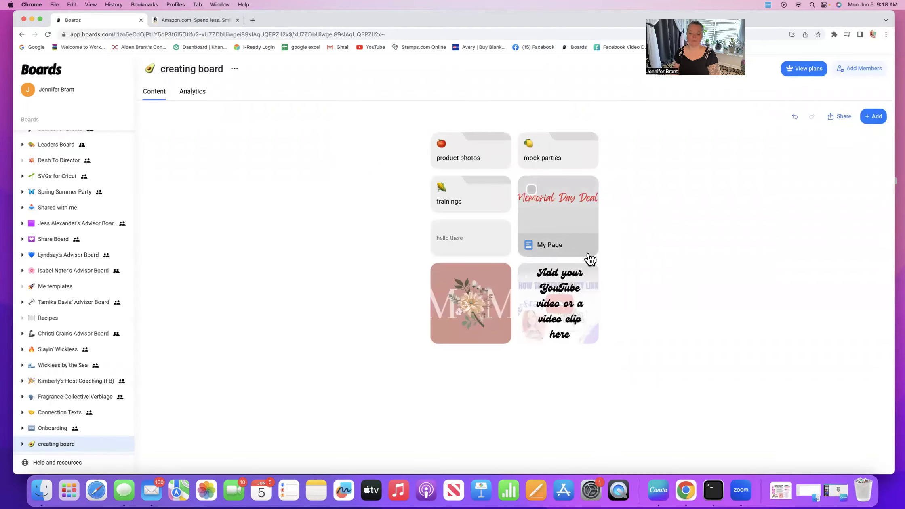
Step: Add an amazon.com link card to the board beneath the floral image
{"action": "left_click", "coordinate": [876, 118]}
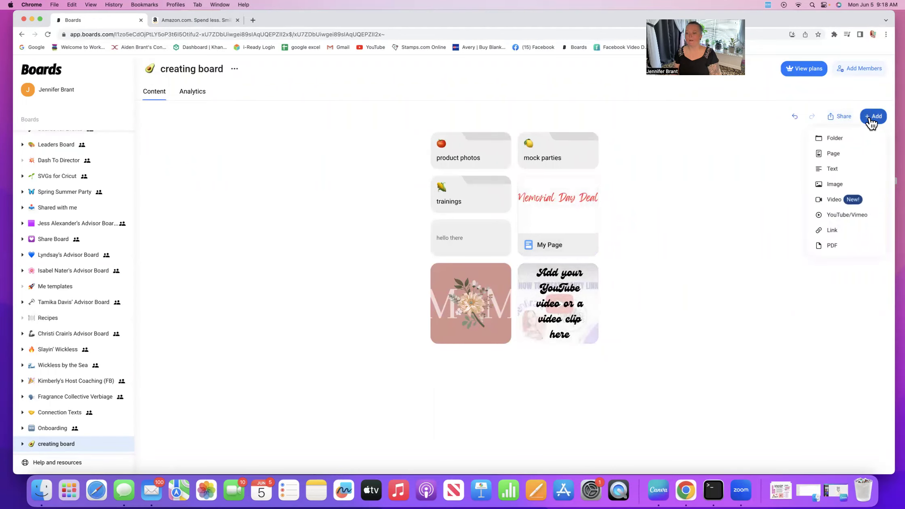
{"action": "left_click", "coordinate": [840, 230]}
{"action": "type", "text": "am"}
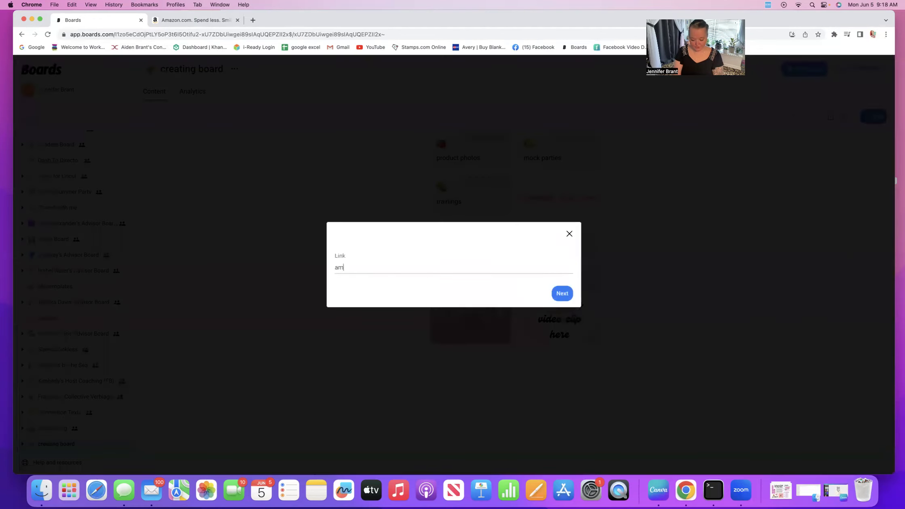
{"action": "type", "text": "azon.com"}
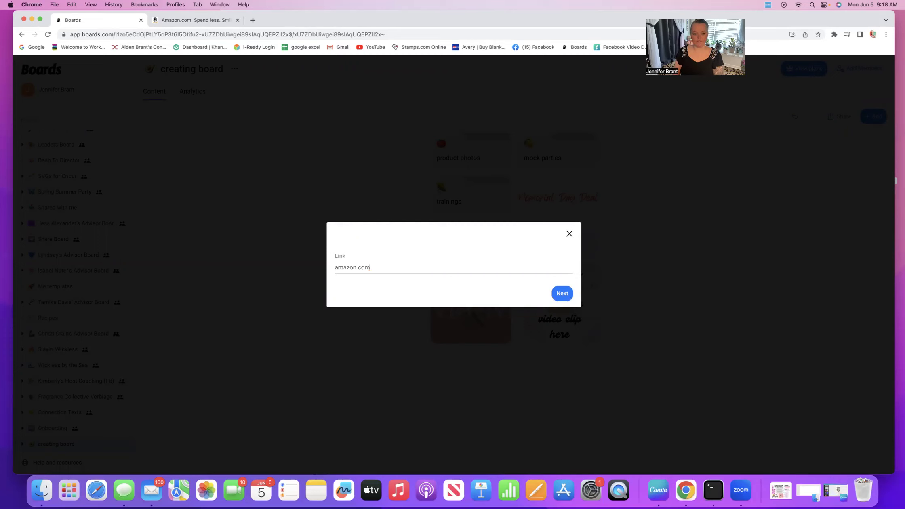
{"action": "left_click", "coordinate": [563, 294]}
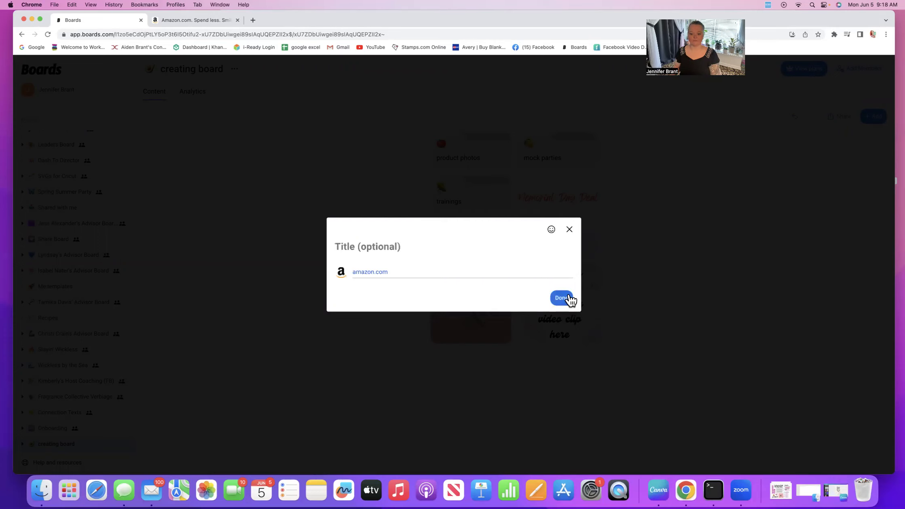
{"action": "left_click", "coordinate": [568, 297]}
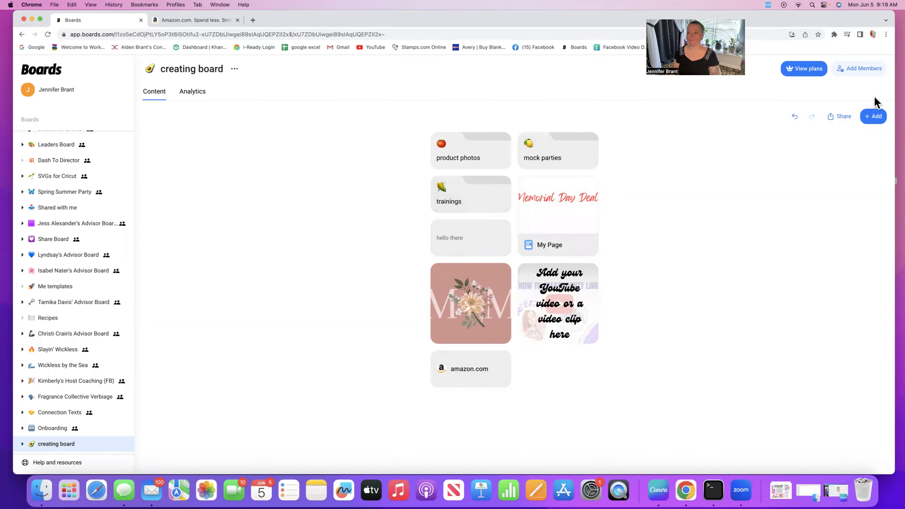
{"action": "left_click", "coordinate": [871, 121]}
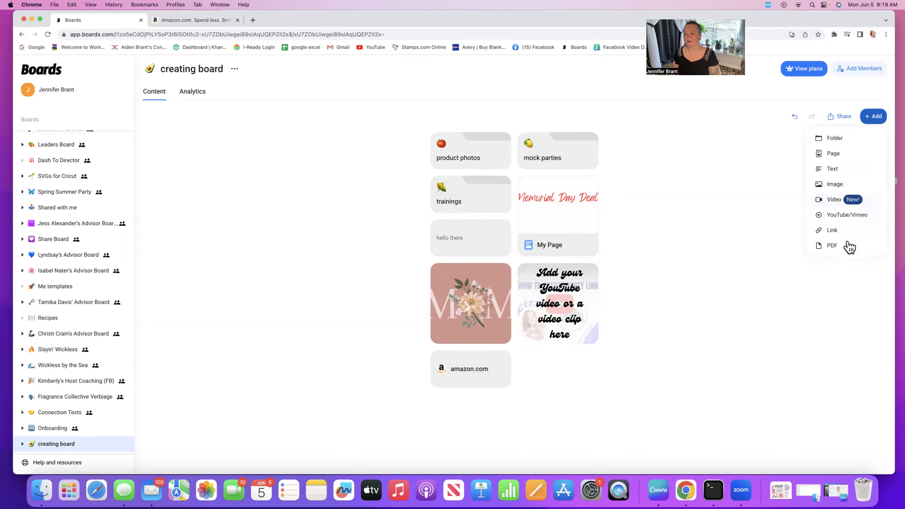
{"action": "left_click", "coordinate": [832, 246]}
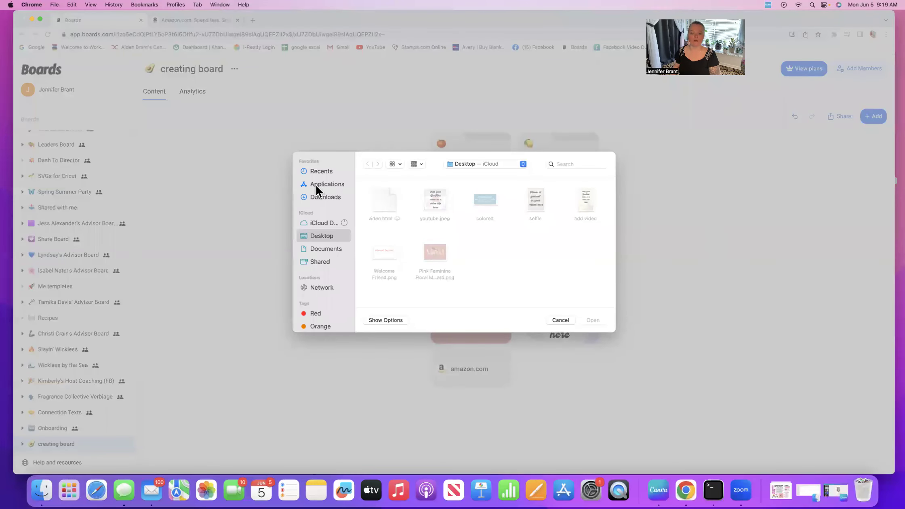
{"action": "left_click", "coordinate": [560, 320]}
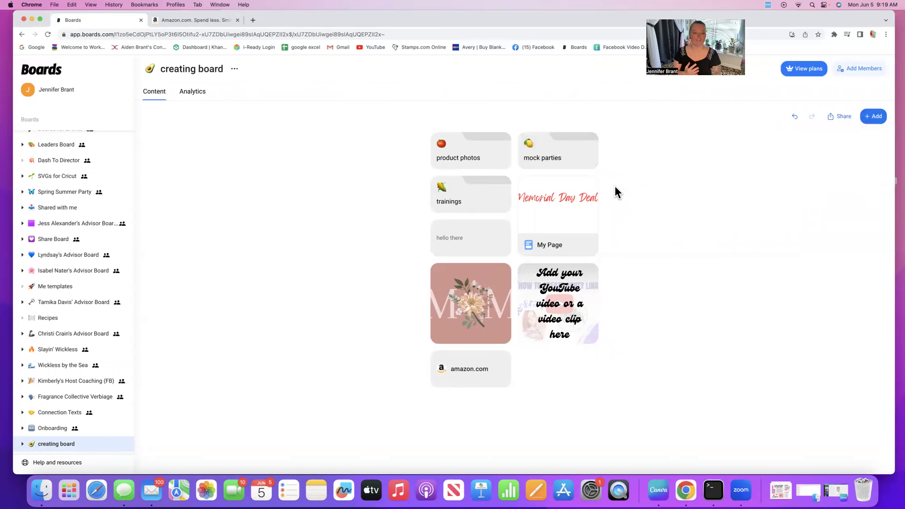